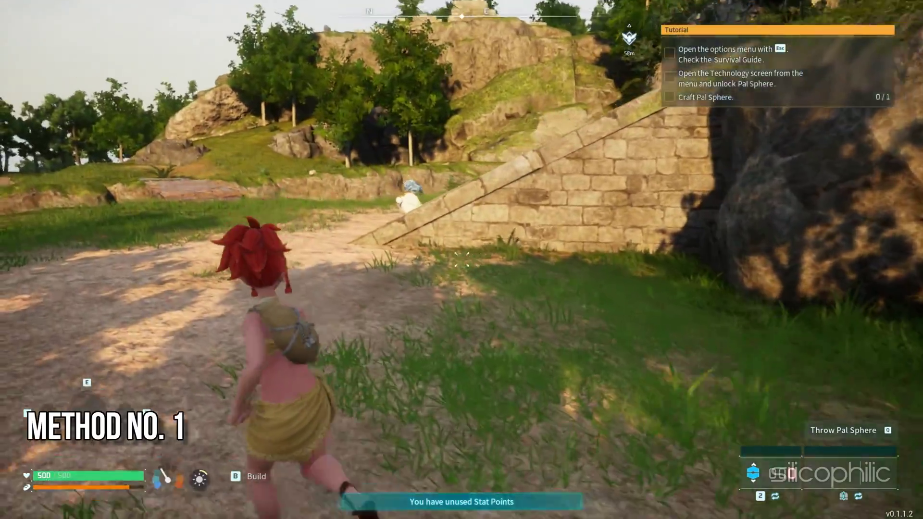
# Step: Run the character across the grass and hills to Cattiva and aim a Pal Sphere
pyautogui.press('w')
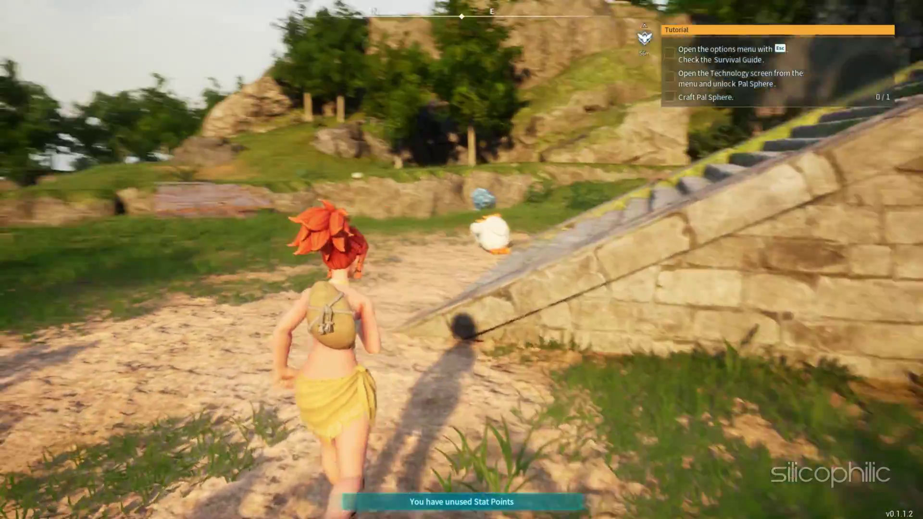
pyautogui.press('w')
pyautogui.press('w')
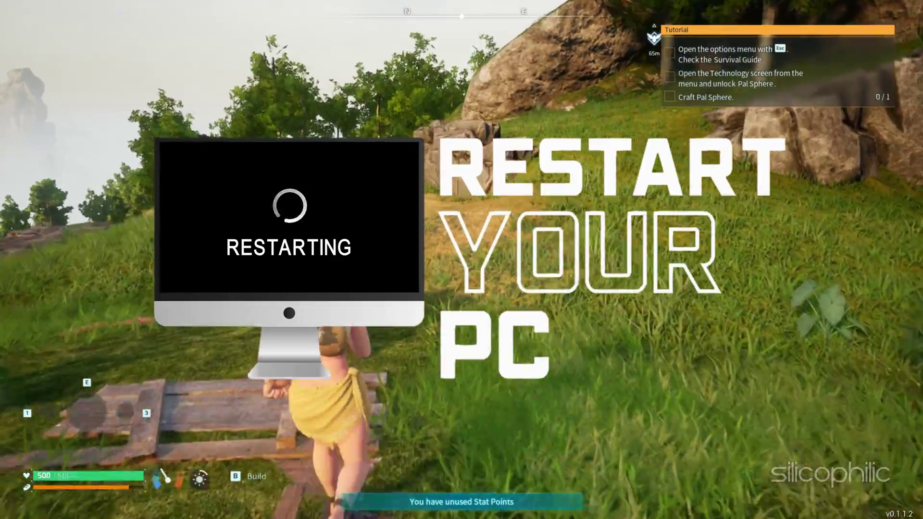
pyautogui.press('w')
pyautogui.press('w')
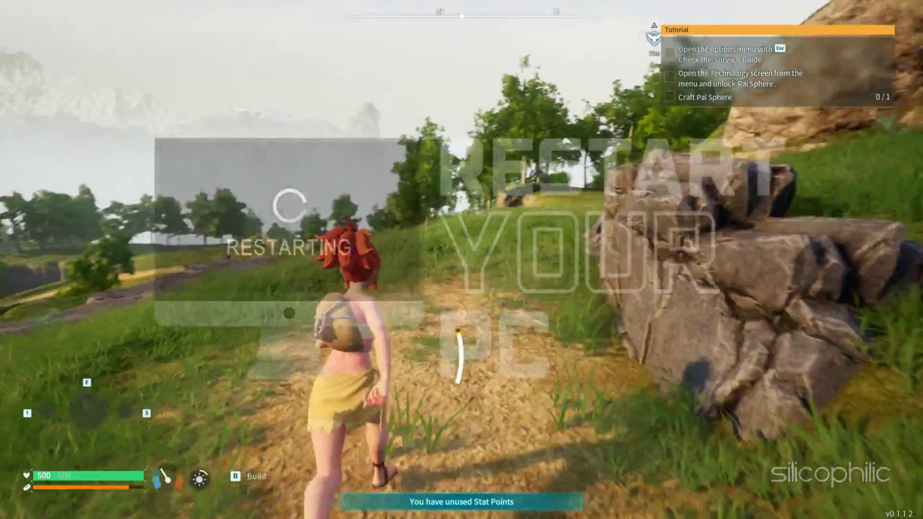
pyautogui.press('w')
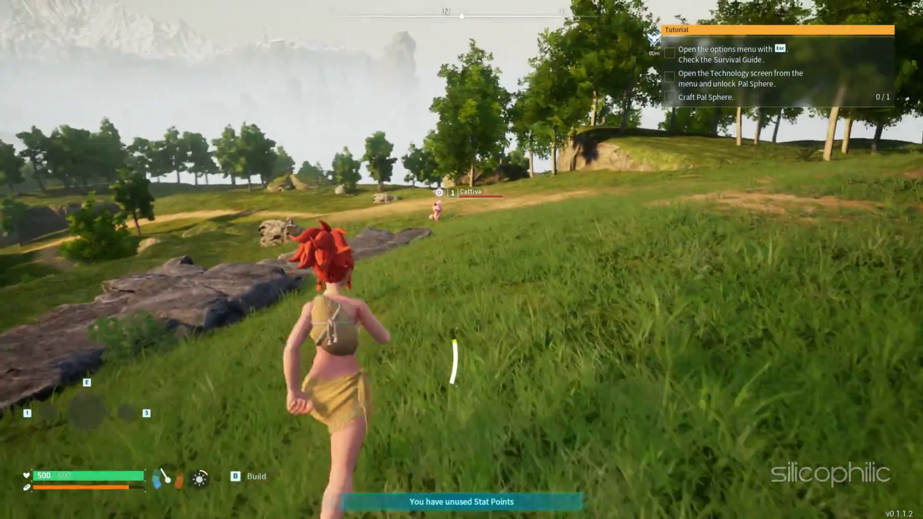
pyautogui.press('w')
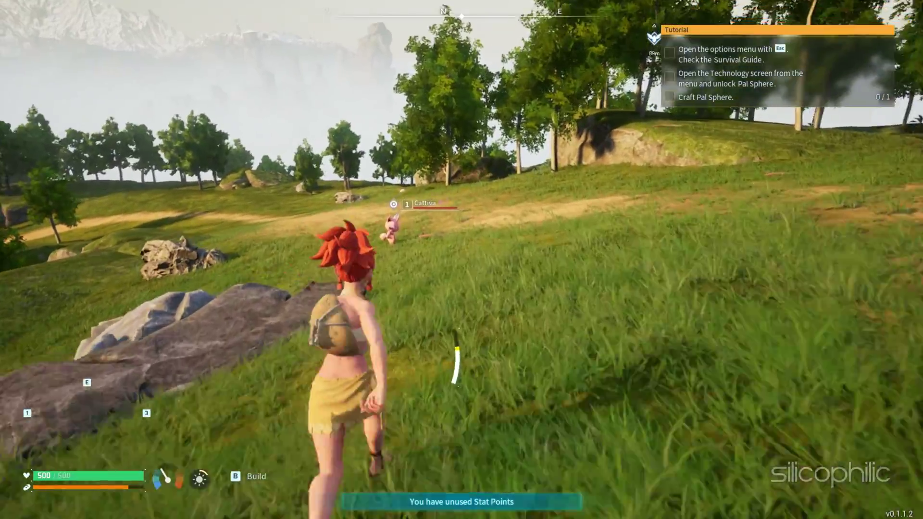
pyautogui.press('w')
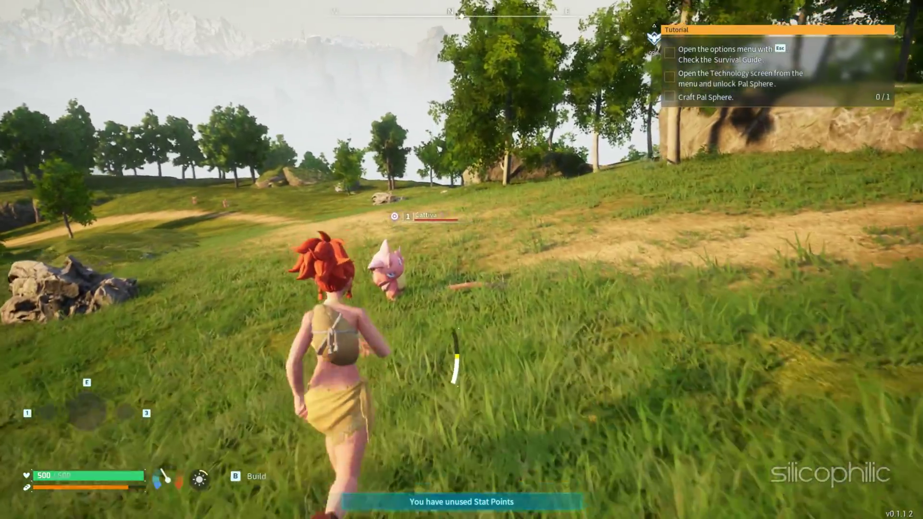
pyautogui.press('q')
pyautogui.press('s')
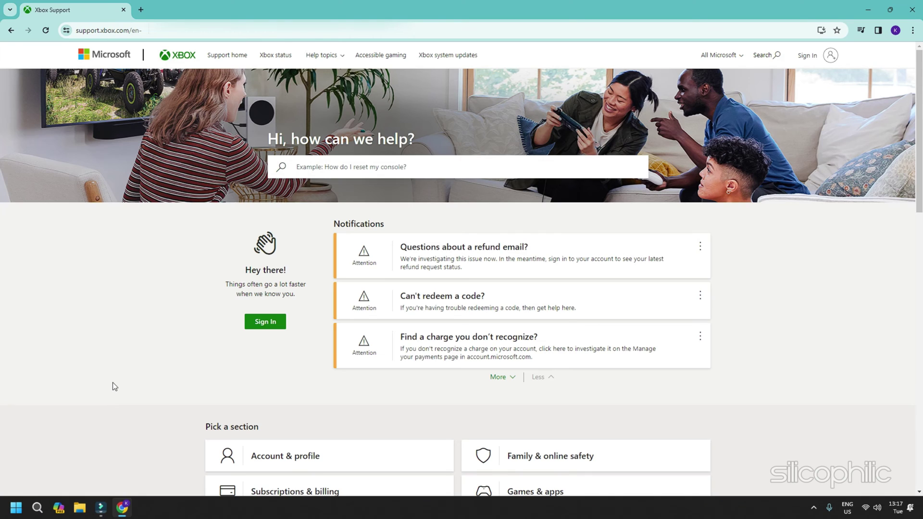
# Step: Scroll through the Xbox Support notices and Pick a section list
pyautogui.scroll(-4, 112, 382)
pyautogui.scroll(-10, 113, 382)
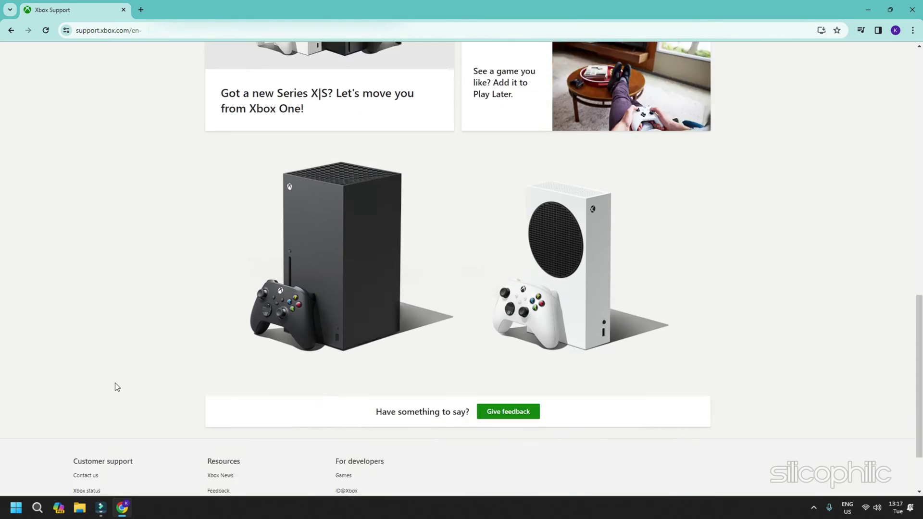
pyautogui.scroll(6, 116, 382)
pyautogui.scroll(5, 116, 382)
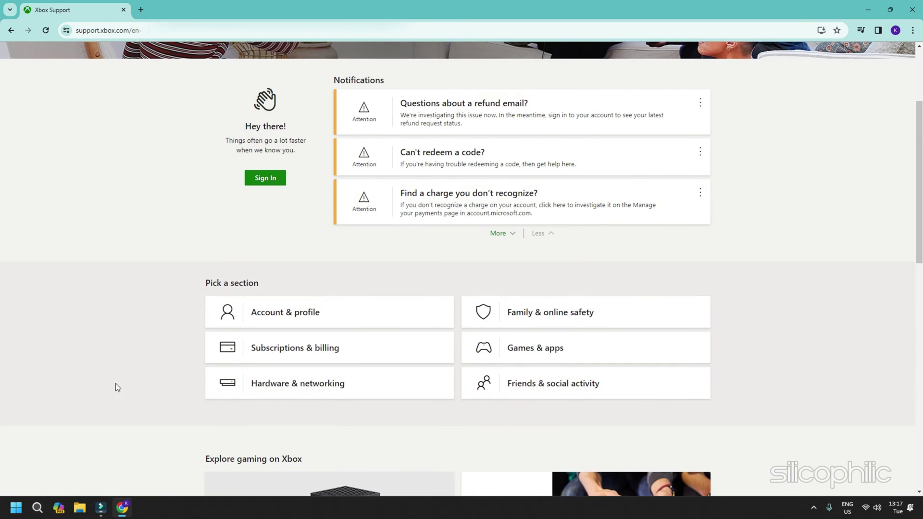
pyautogui.scroll(3, 116, 382)
pyautogui.scroll(-1, 115, 383)
pyautogui.scroll(-1, 116, 386)
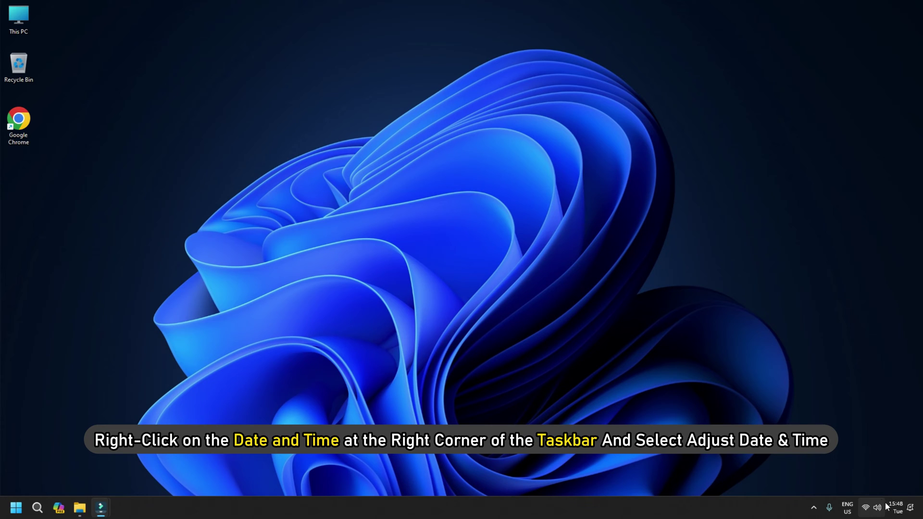
# Step: Resync the clock by toggling Set time automatically off and on, then view Language & region
pyautogui.rightClick(893, 508)
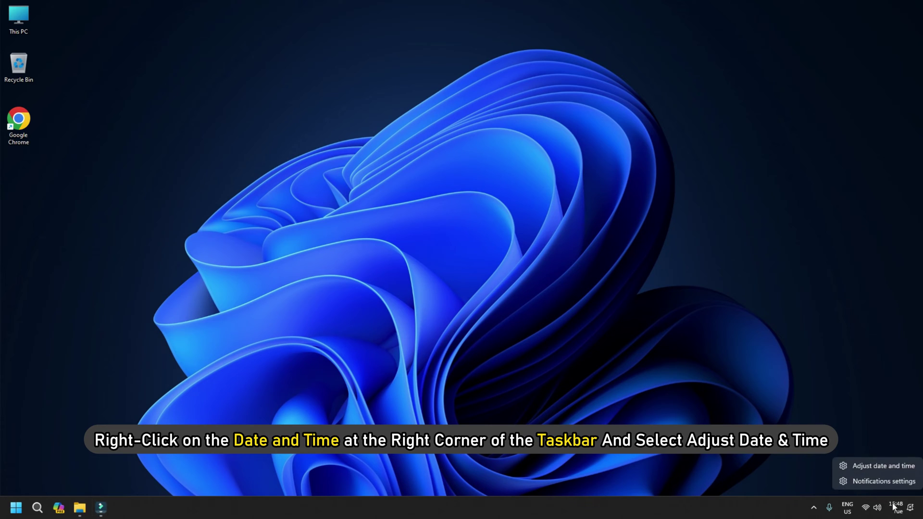
pyautogui.click(893, 471)
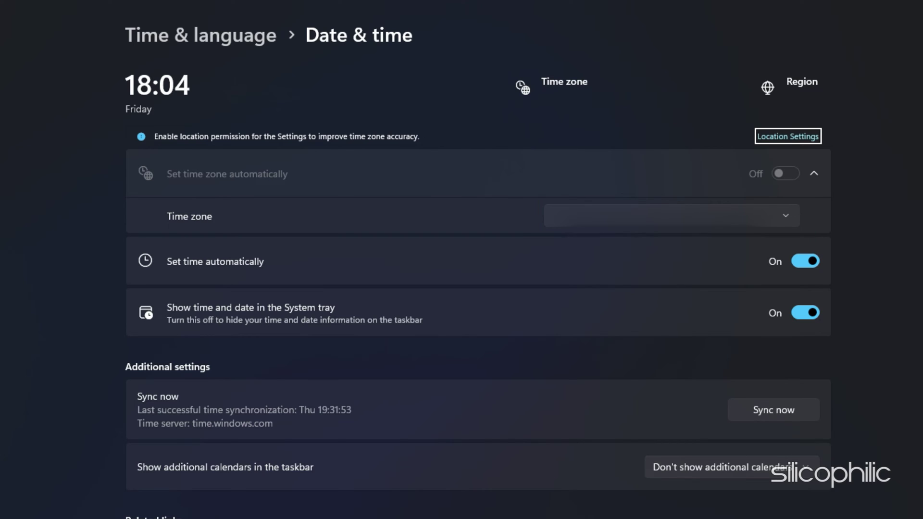
pyautogui.click(792, 260)
pyautogui.click(792, 260)
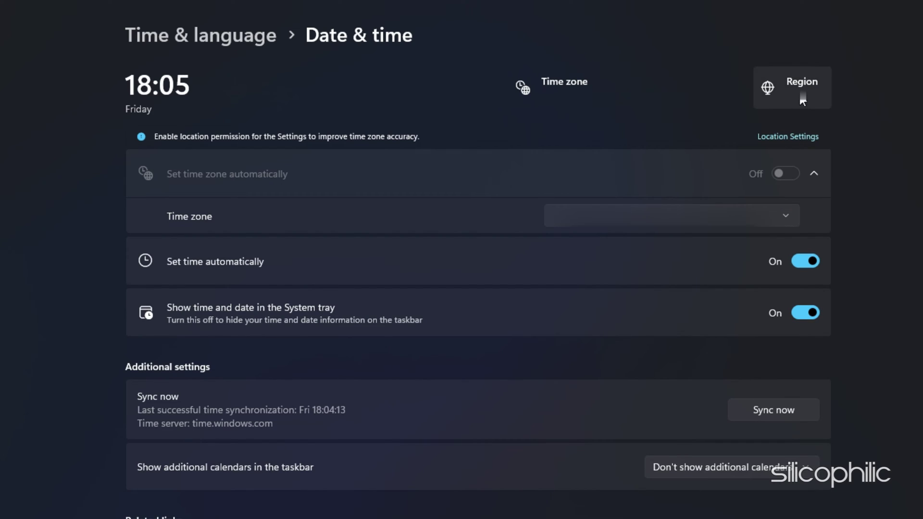
pyautogui.click(817, 91)
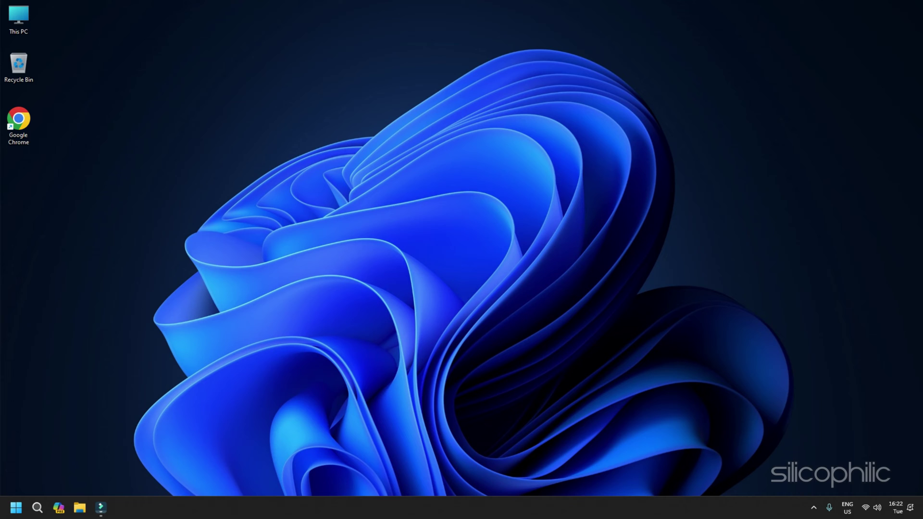
# Step: Sign out of Microsoft Store and back in with the account e-mail and verification code
pyautogui.click(38, 508)
pyautogui.write('Microsoft Store')
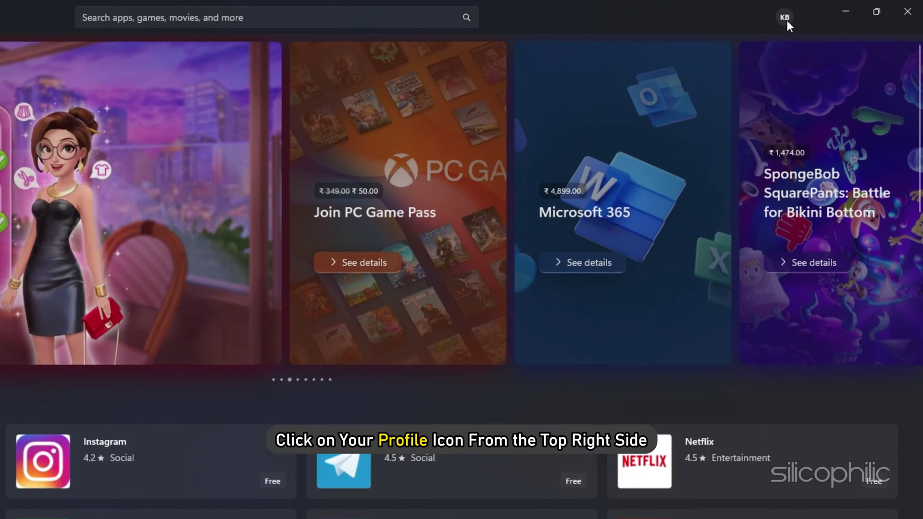
pyautogui.click(824, 11)
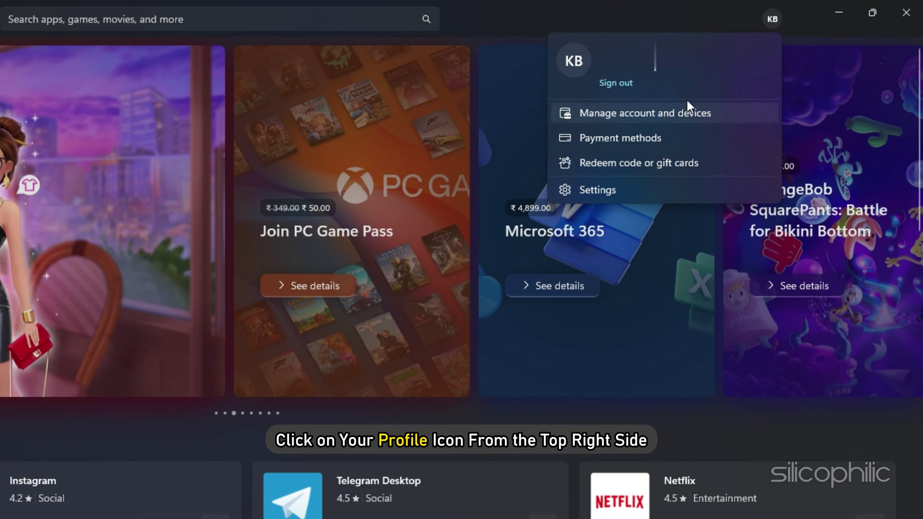
pyautogui.click(626, 86)
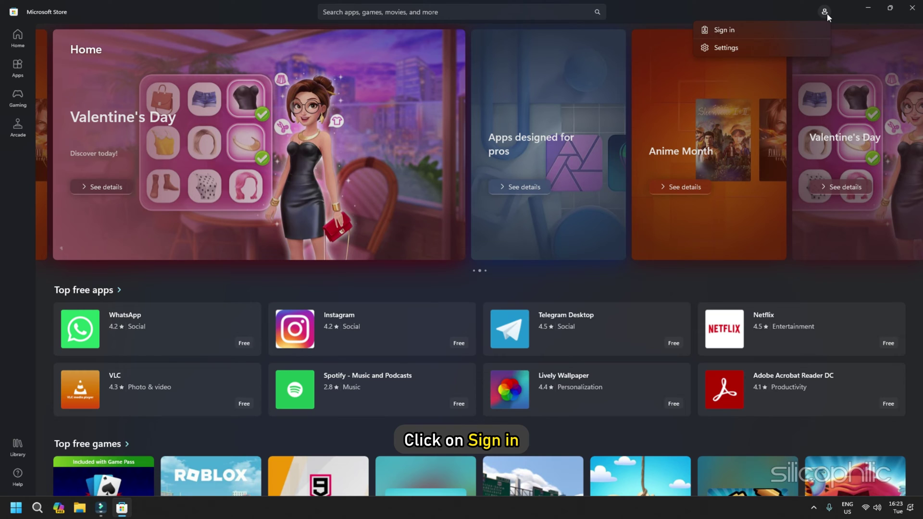
pyautogui.click(724, 30)
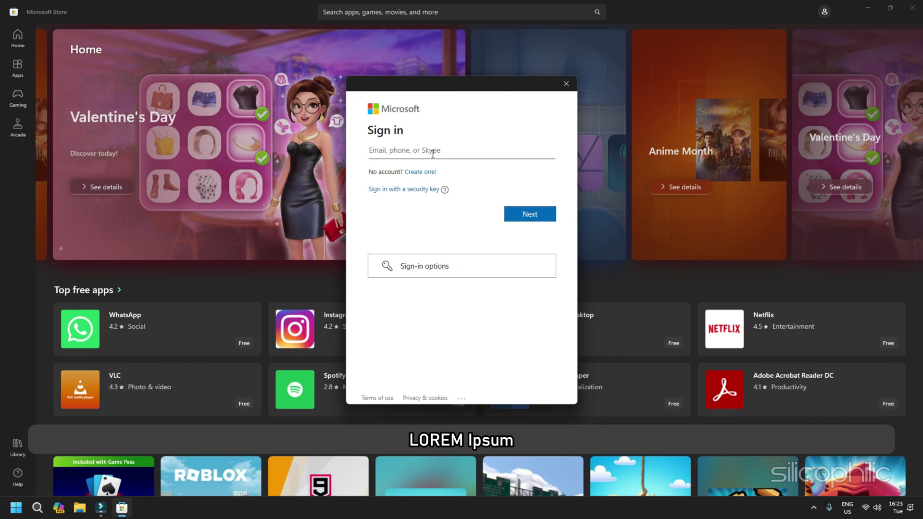
pyautogui.hotkey('ctrl', 'v')
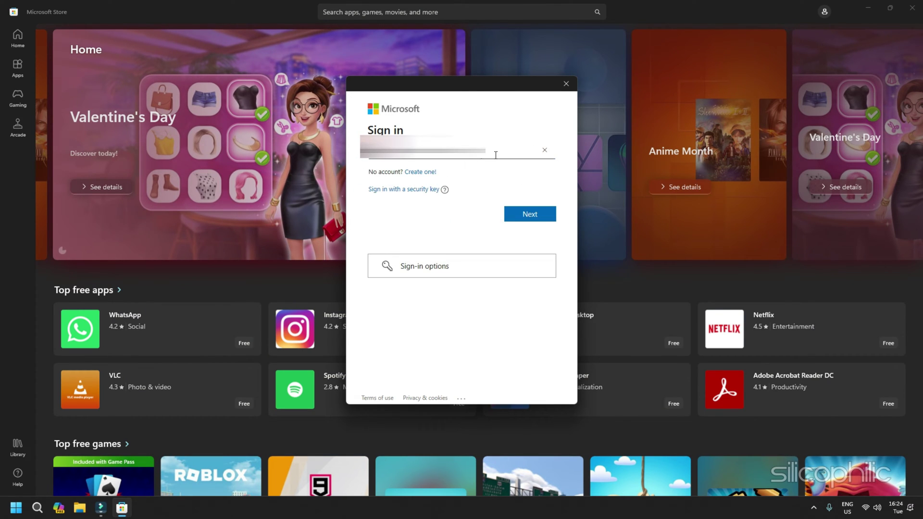
pyautogui.click(513, 214)
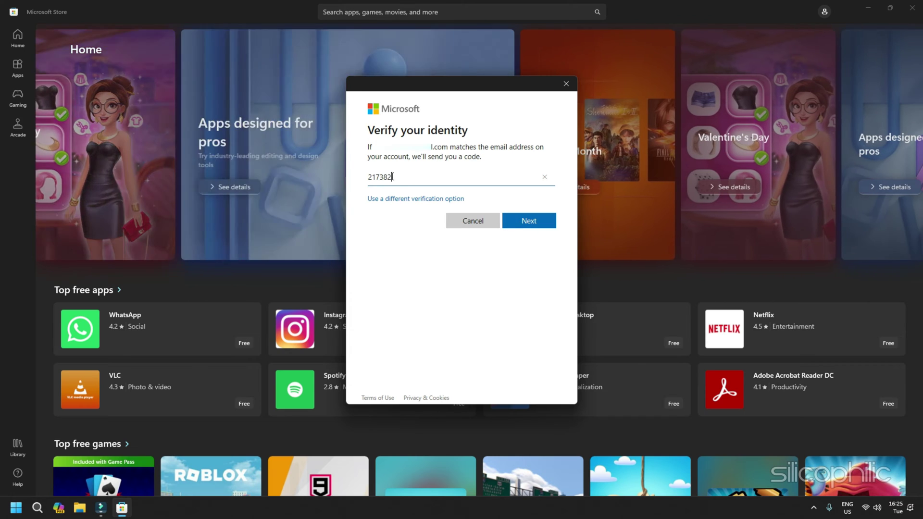
pyautogui.click(518, 220)
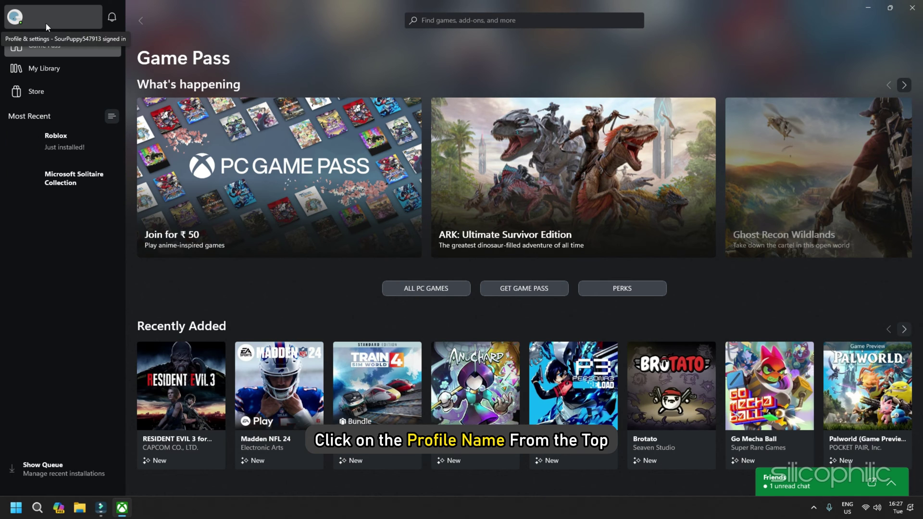
# Step: Sign out of the Xbox app profile and sign straight back in
pyautogui.click(41, 21)
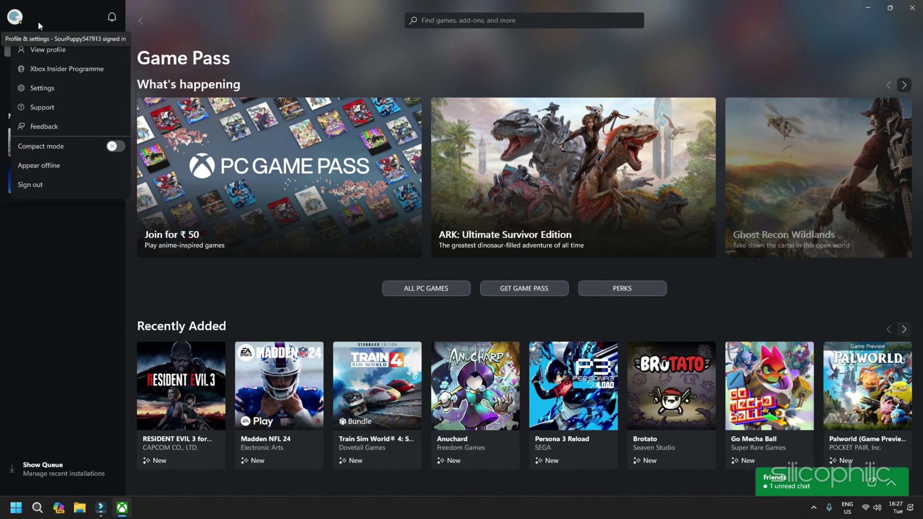
pyautogui.click(88, 185)
pyautogui.click(103, 145)
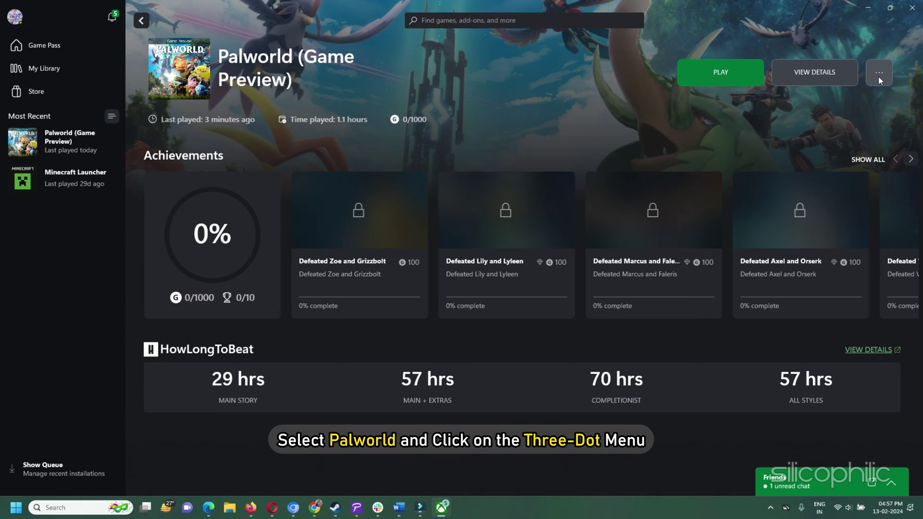
# Step: Run Verify and Repair on Palworld's files from Manage > Files, confirming Yes
pyautogui.click(879, 77)
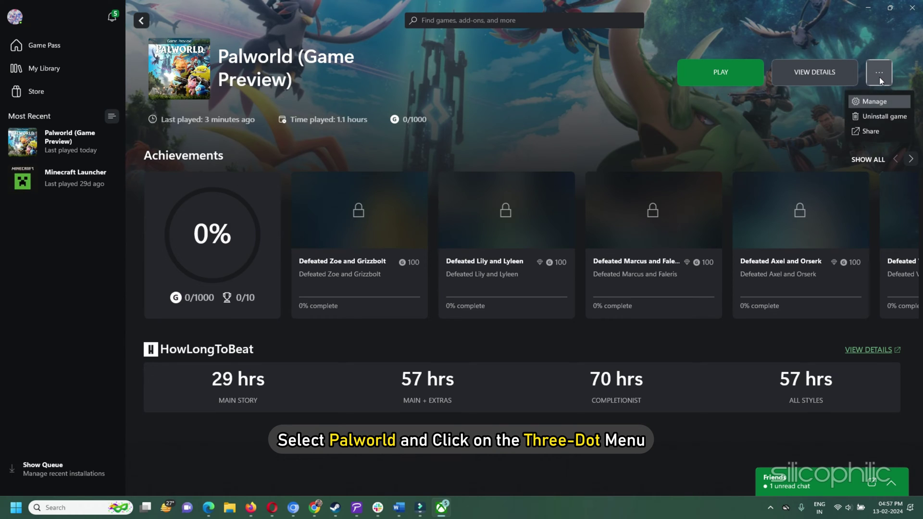
pyautogui.click(874, 102)
pyautogui.click(493, 151)
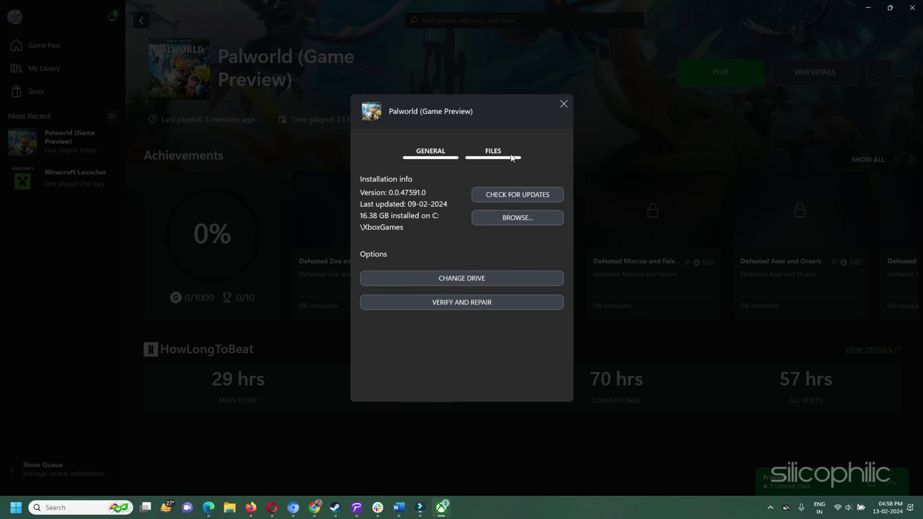
pyautogui.click(512, 302)
pyautogui.click(449, 279)
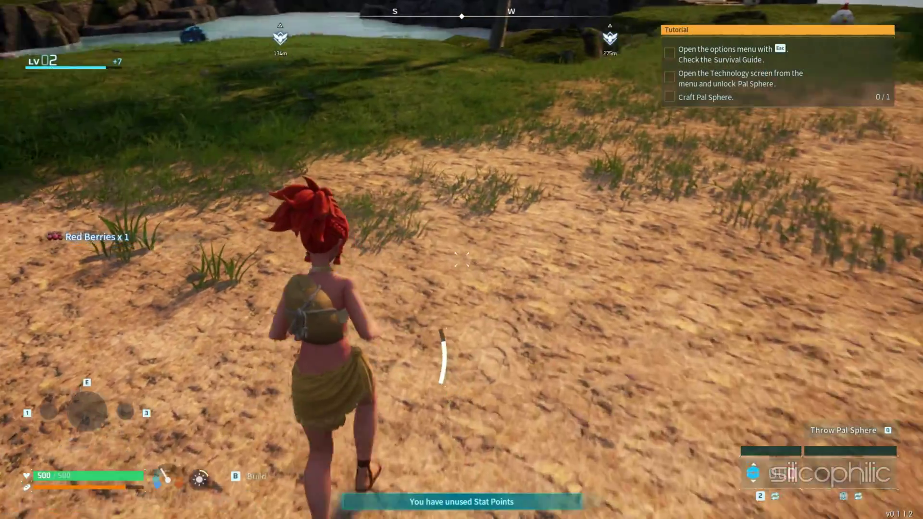
pyautogui.press('w')
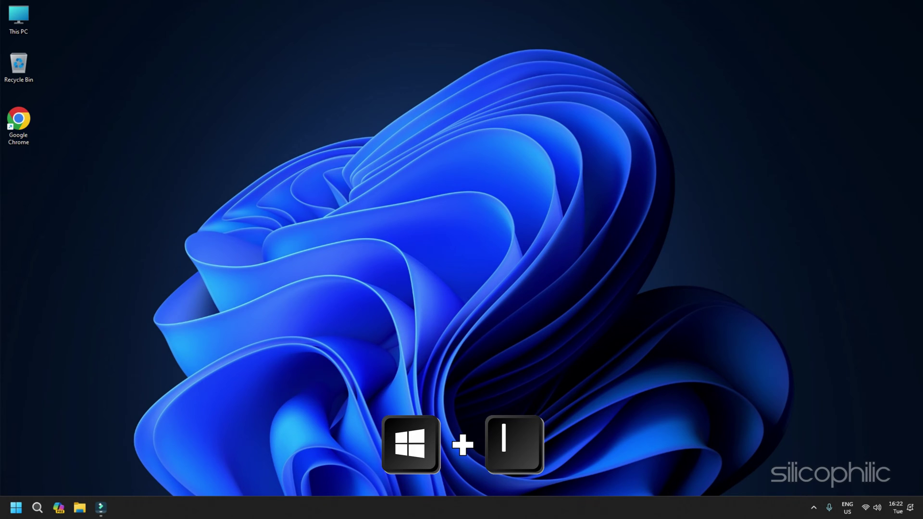
# Step: Open the Pal app's Advanced options under Apps > Installed apps and scroll to Reset
pyautogui.press('super+i')
pyautogui.click(42, 238)
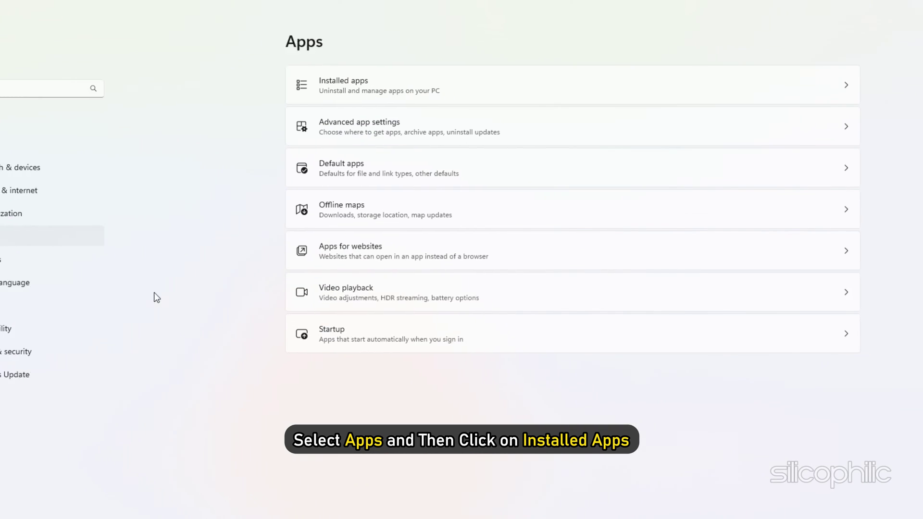
pyautogui.click(447, 91)
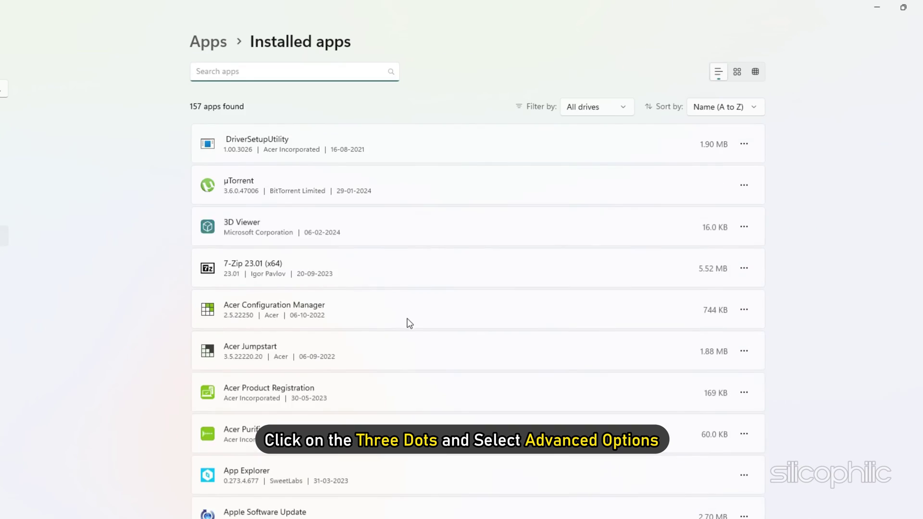
pyautogui.scroll(-20, 409, 323)
pyautogui.click(744, 388)
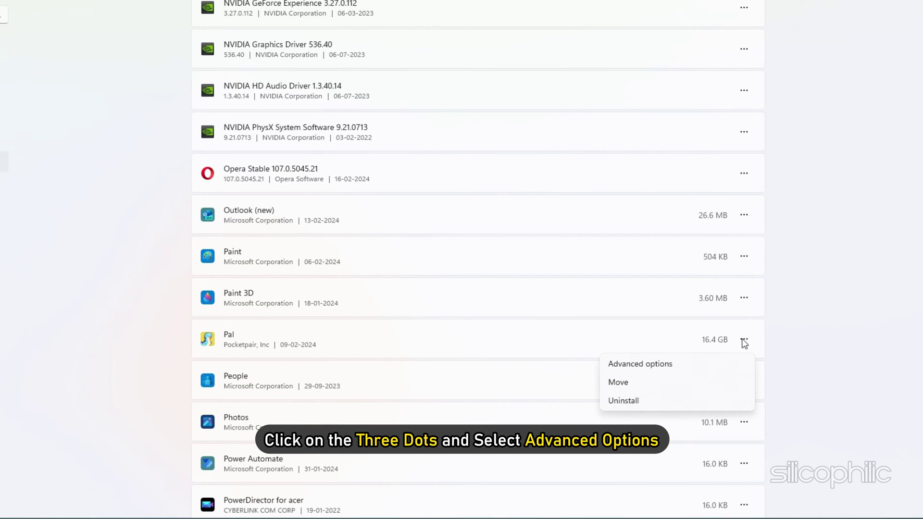
pyautogui.click(698, 366)
pyautogui.scroll(-5, 528, 337)
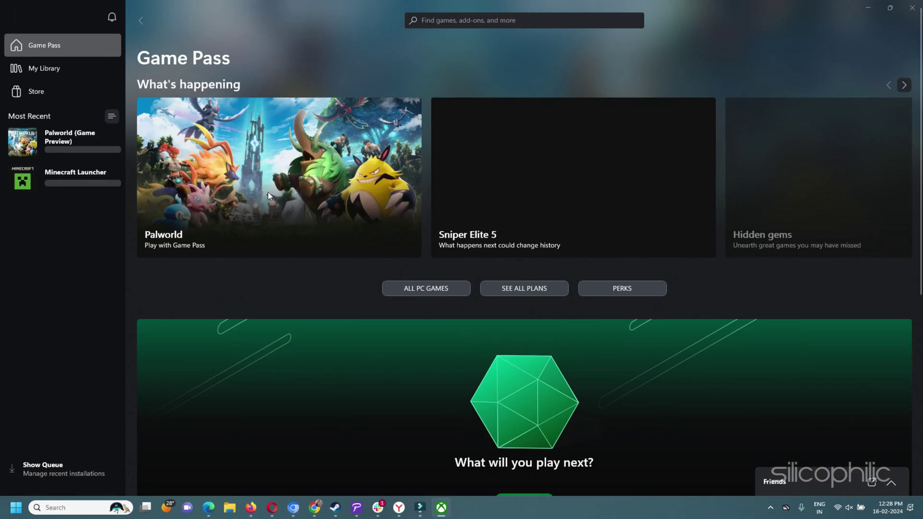
# Step: Create a Palworld desktop shortcut from the game's Manage page in the Xbox app
pyautogui.click(99, 144)
pyautogui.click(902, 73)
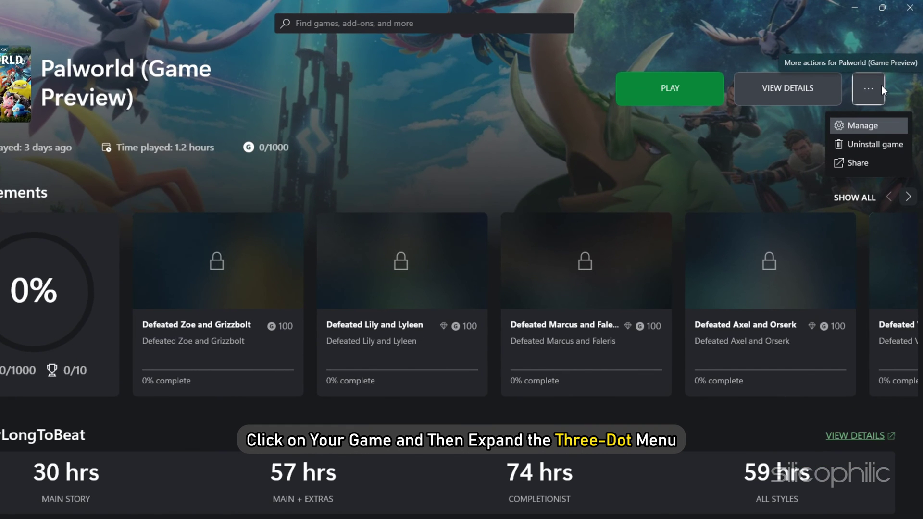
pyautogui.click(863, 125)
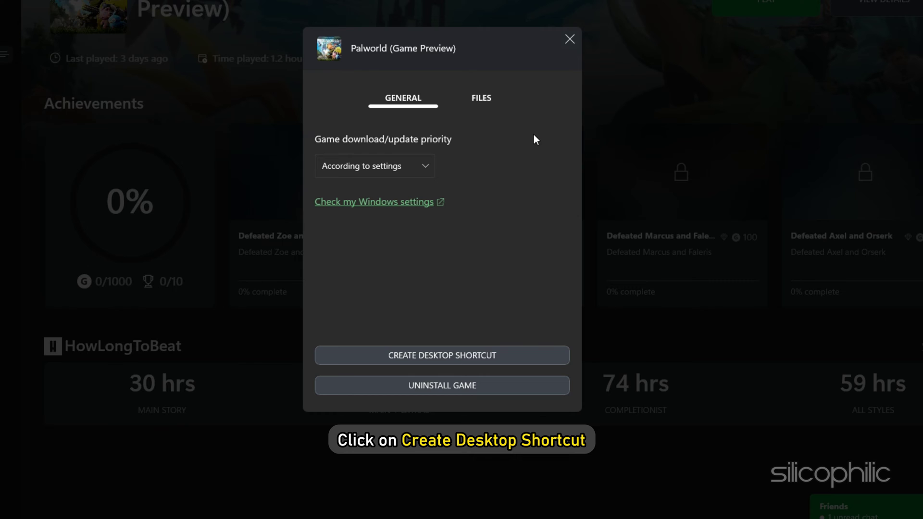
pyautogui.click(467, 357)
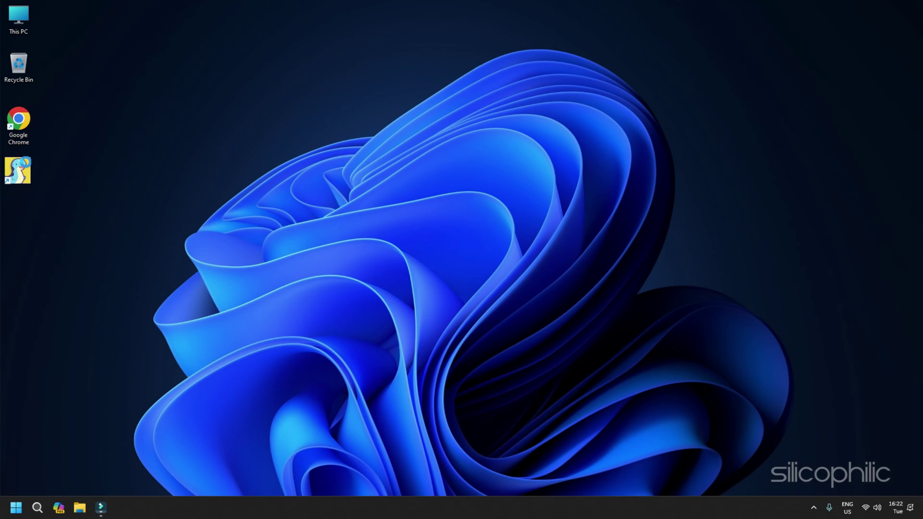
# Step: Run the Palworld desktop shortcut as administrator
pyautogui.rightClick(26, 163)
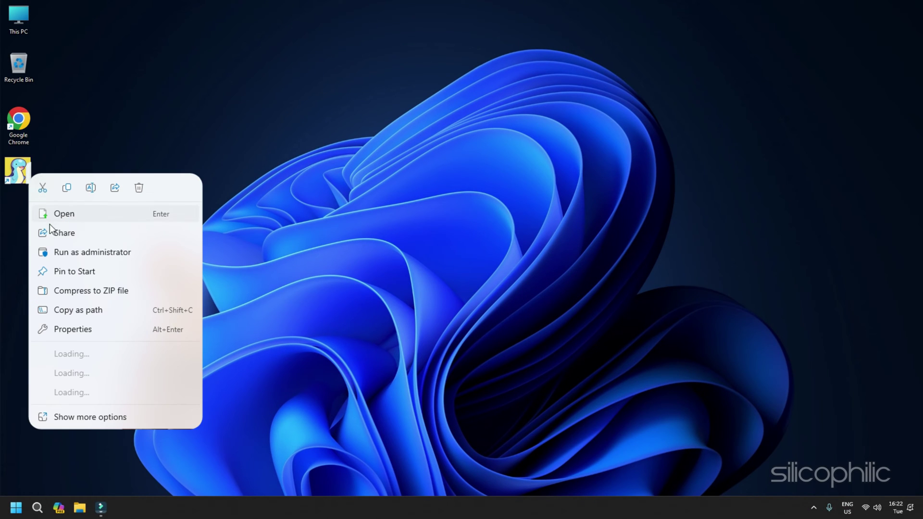
pyautogui.click(91, 251)
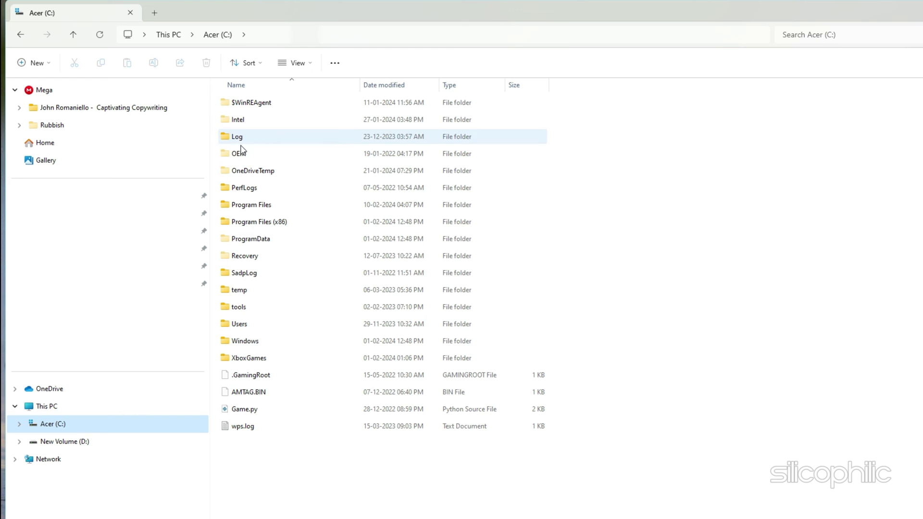
# Step: Navigate to C:\Users\<user>\AppData\Local\Packages
pyautogui.doubleClick(237, 323)
pyautogui.doubleClick(260, 103)
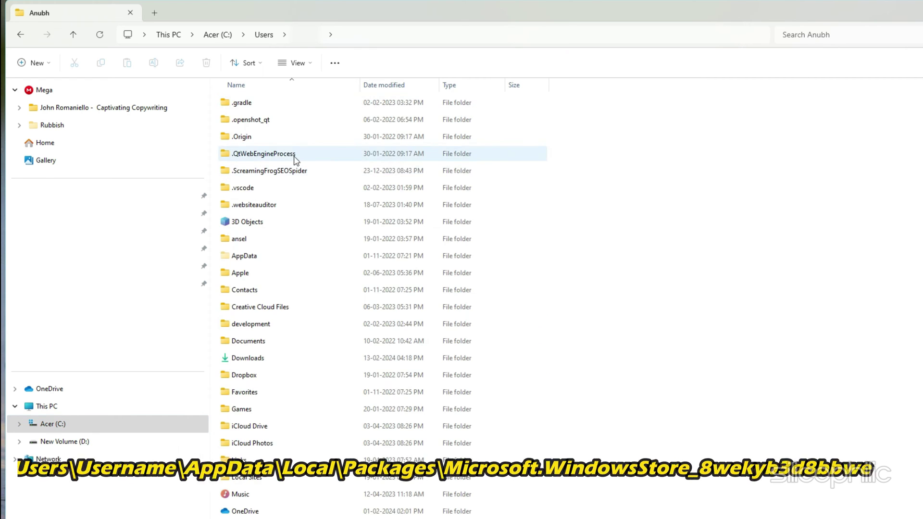
pyautogui.doubleClick(260, 256)
pyautogui.doubleClick(239, 103)
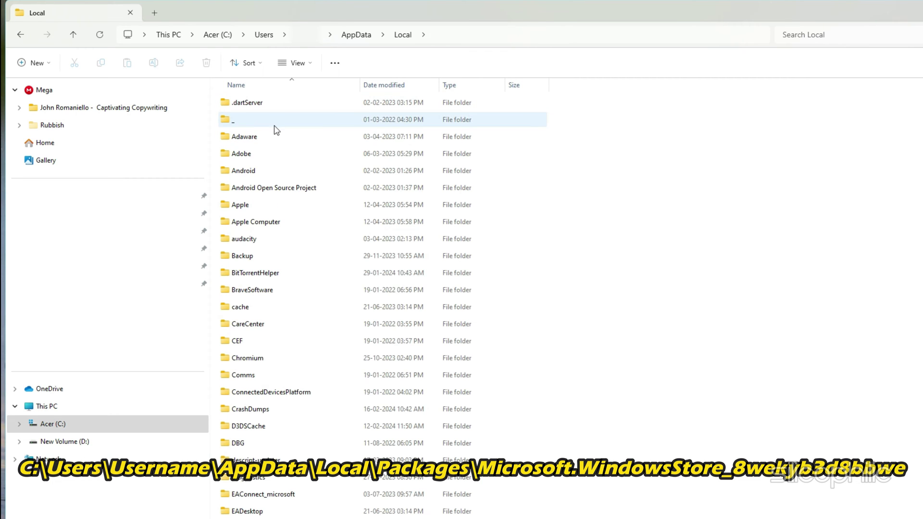
pyautogui.scroll(-4, 309, 206)
pyautogui.scroll(-10, 310, 204)
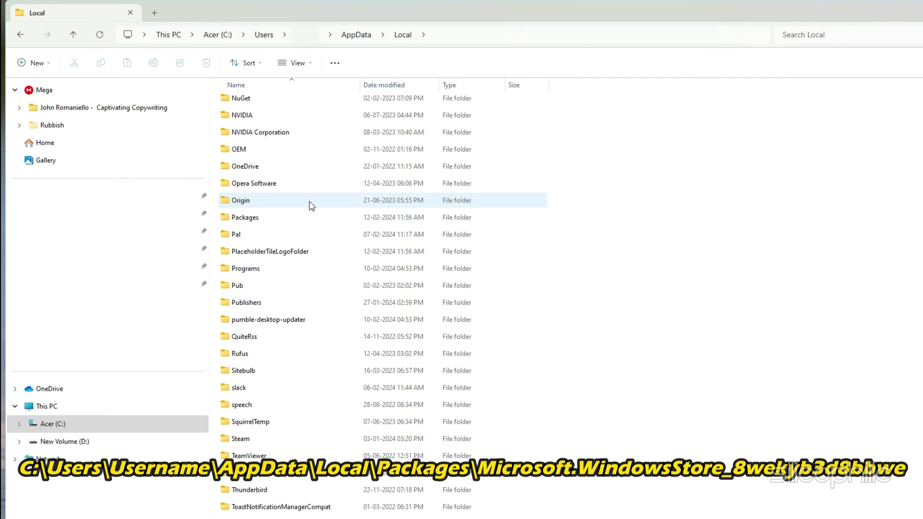
pyautogui.click(265, 122)
pyautogui.doubleClick(265, 124)
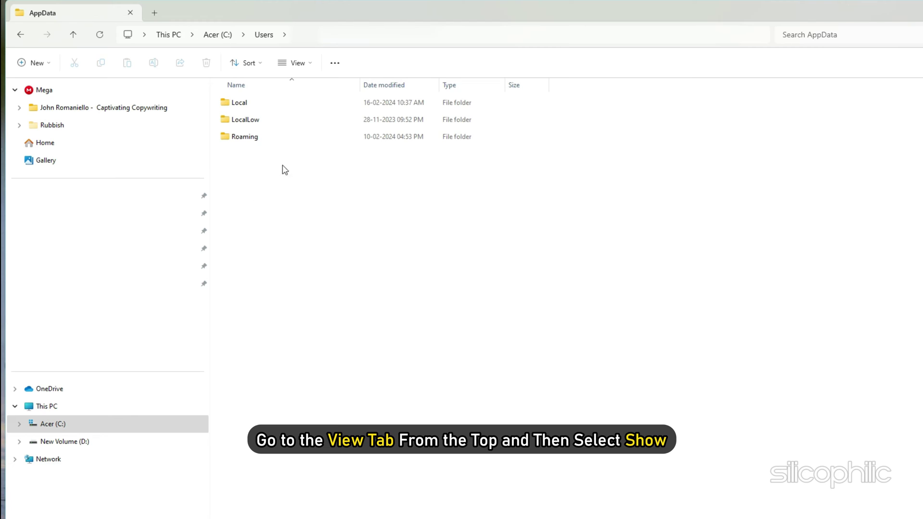
# Step: Turn on hidden items and return to Packages through AppData\Local
pyautogui.click(294, 63)
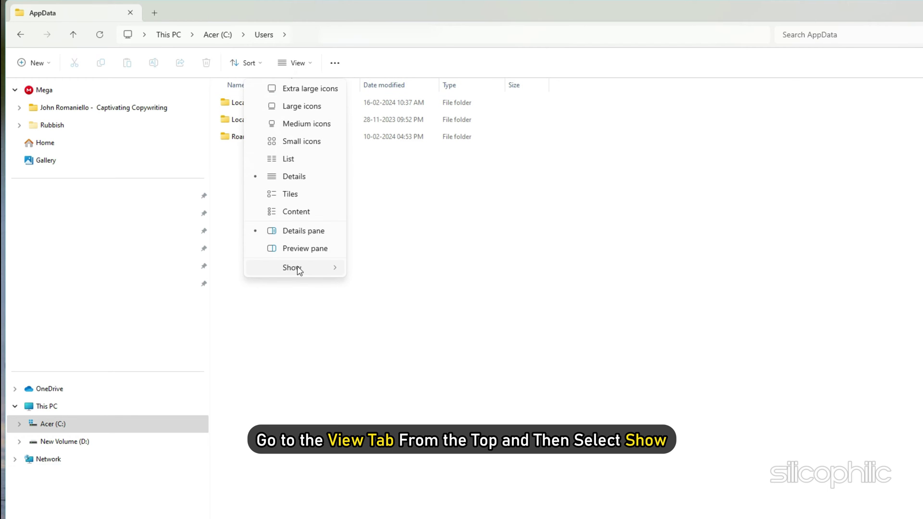
pyautogui.click(317, 269)
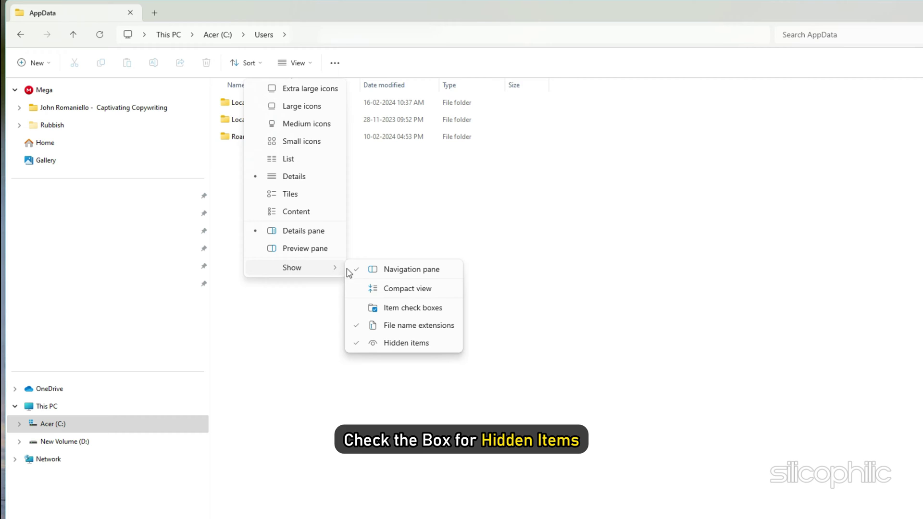
pyautogui.click(398, 345)
pyautogui.hotkey('alt', 'Up')
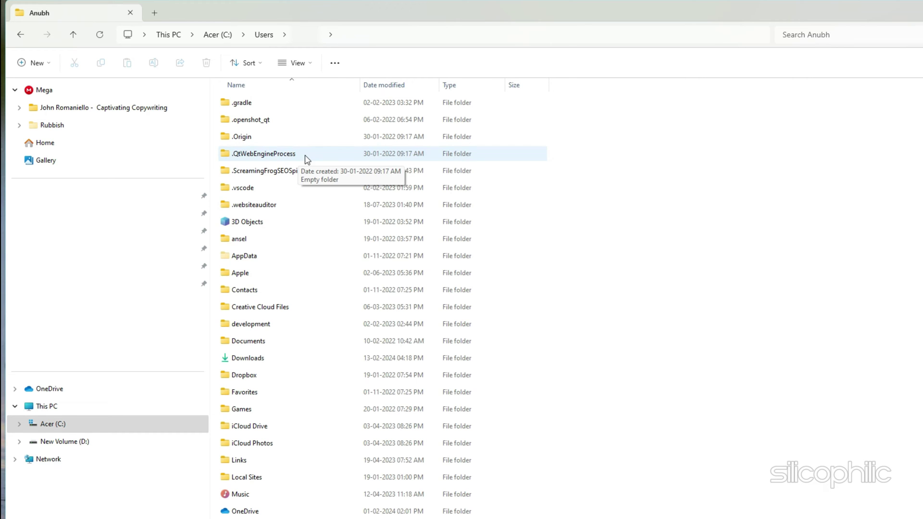
pyautogui.doubleClick(290, 259)
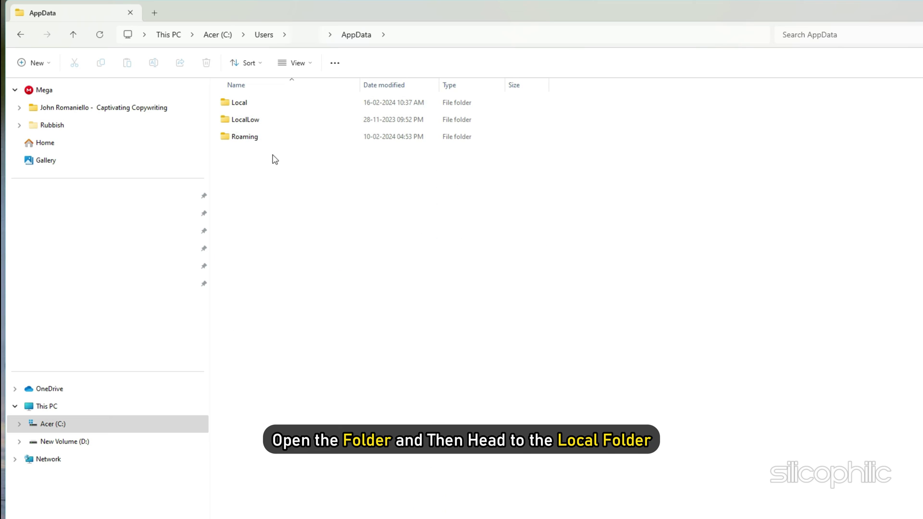
pyautogui.doubleClick(262, 110)
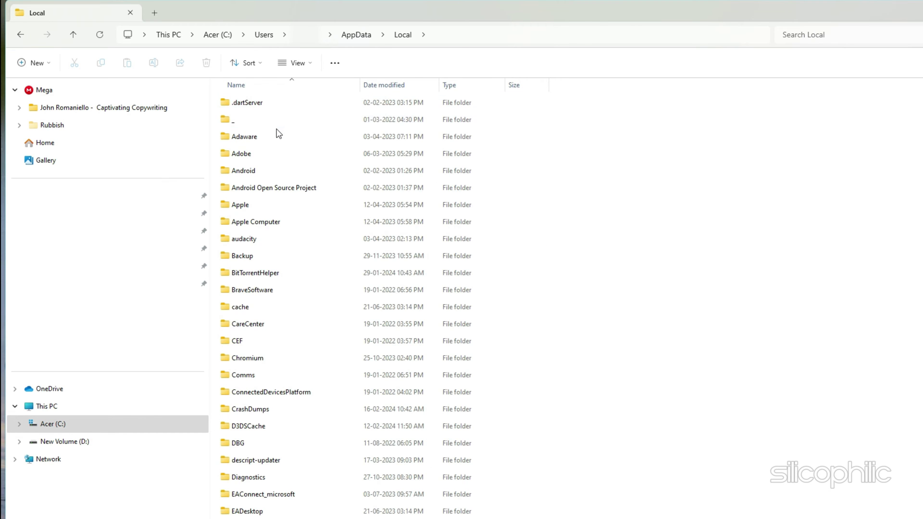
pyautogui.scroll(-5, 309, 203)
pyautogui.scroll(3, 310, 206)
pyautogui.scroll(-10, 310, 203)
pyautogui.click(264, 119)
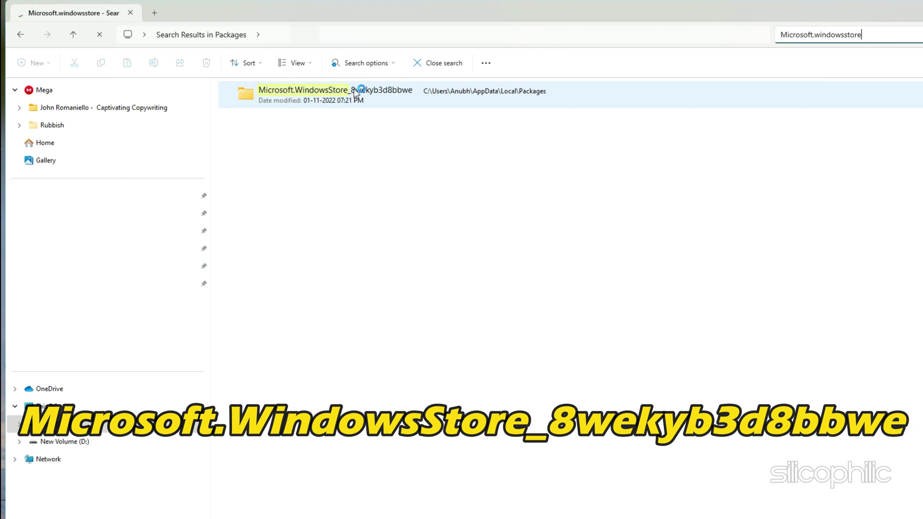
# Step: Open Microsoft.WindowsStore_8wekyb3d8bbwe and bring up the delete menu for LocalCache
pyautogui.doubleClick(355, 92)
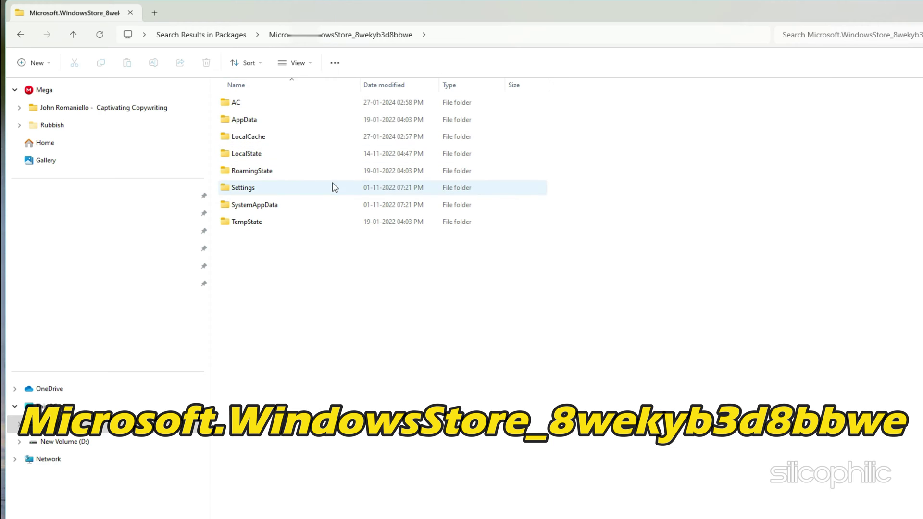
pyautogui.click(262, 138)
pyautogui.rightClick(263, 139)
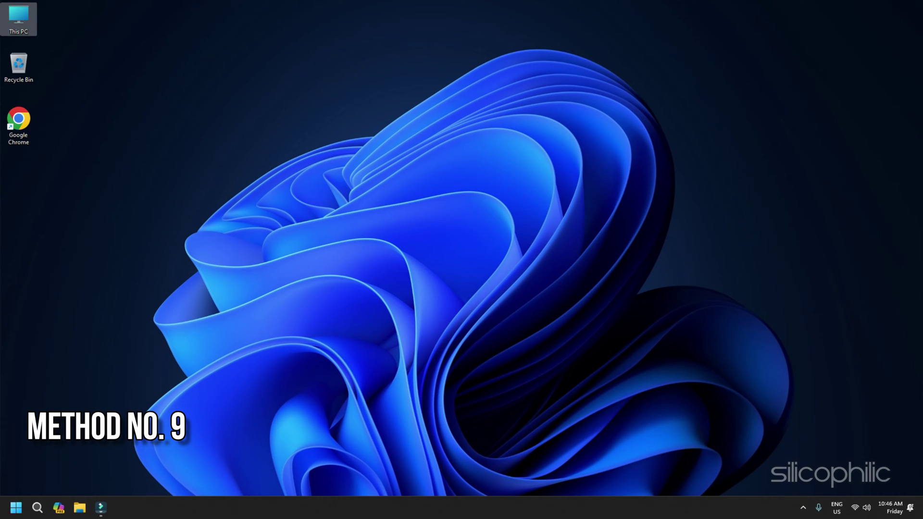
# Step: Launch Microsoft Store and run Get updates from its Library page
pyautogui.press('super')
pyautogui.write('Microsoft Store')
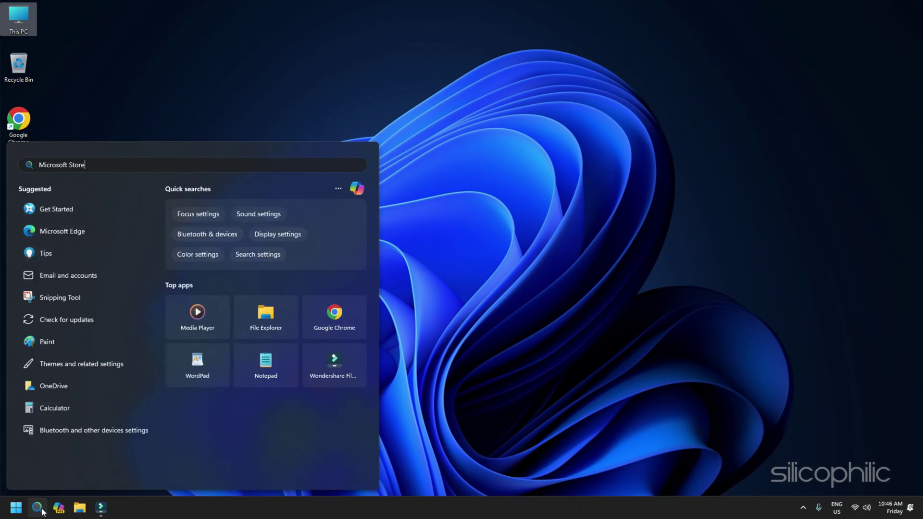
pyautogui.press('Return')
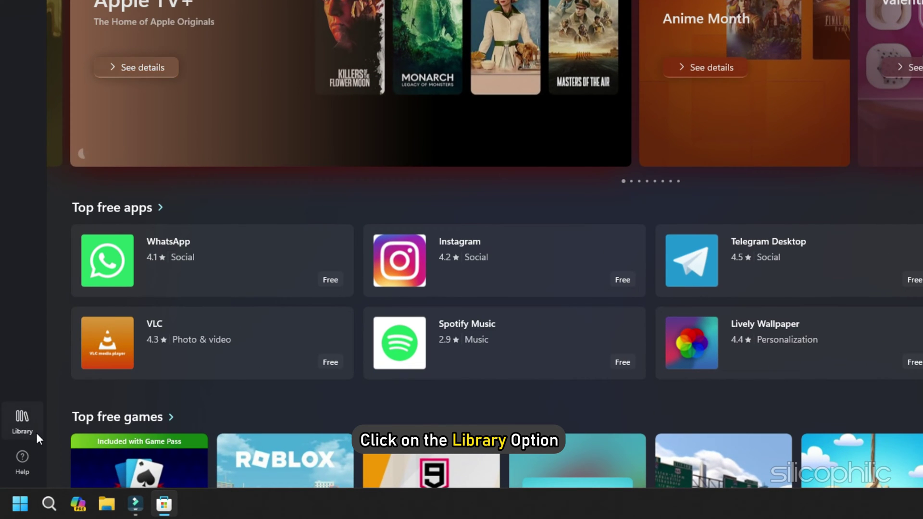
pyautogui.click(20, 448)
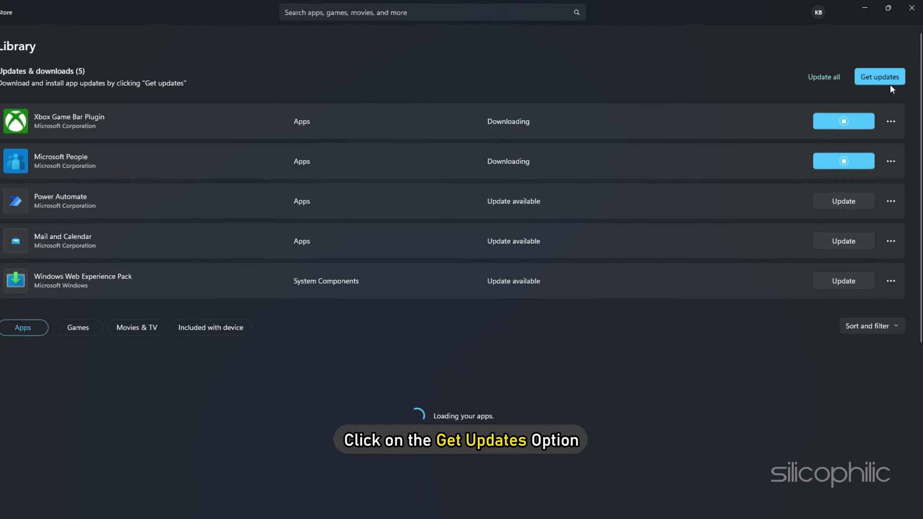
pyautogui.click(882, 108)
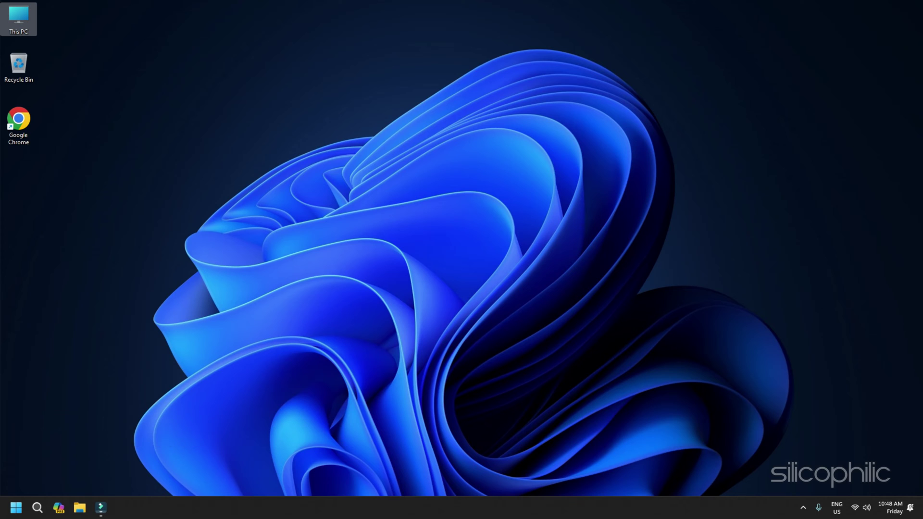
# Step: Run the wsreset command from Windows Search to reset the Microsoft Store cache
pyautogui.click(36, 512)
pyautogui.write('wsreset')
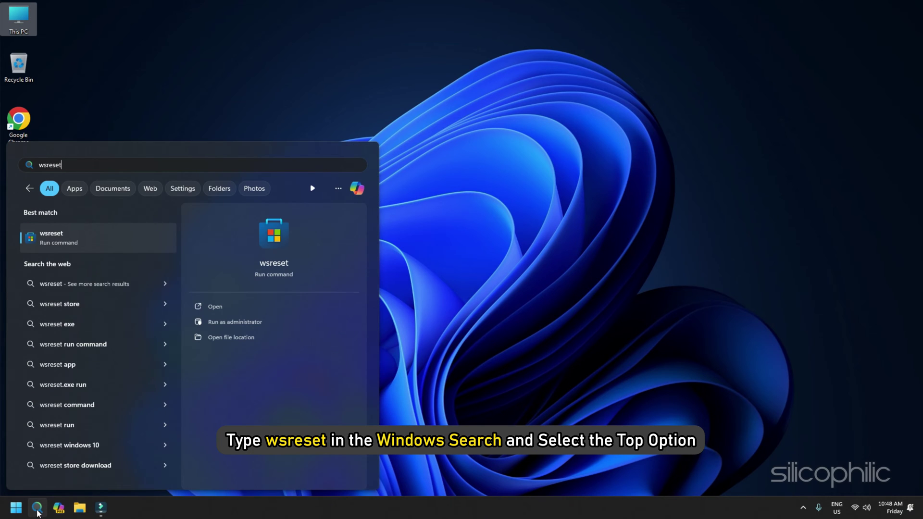
pyautogui.click(82, 246)
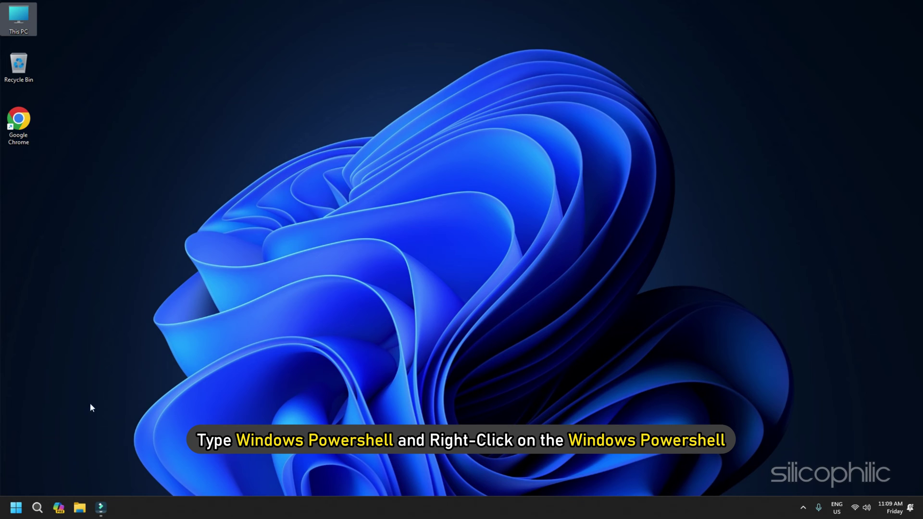
# Step: Launch Windows PowerShell as administrator and run the pasted Get-AppxPackage re-register command
pyautogui.click(37, 507)
pyautogui.write('Windows Powershell')
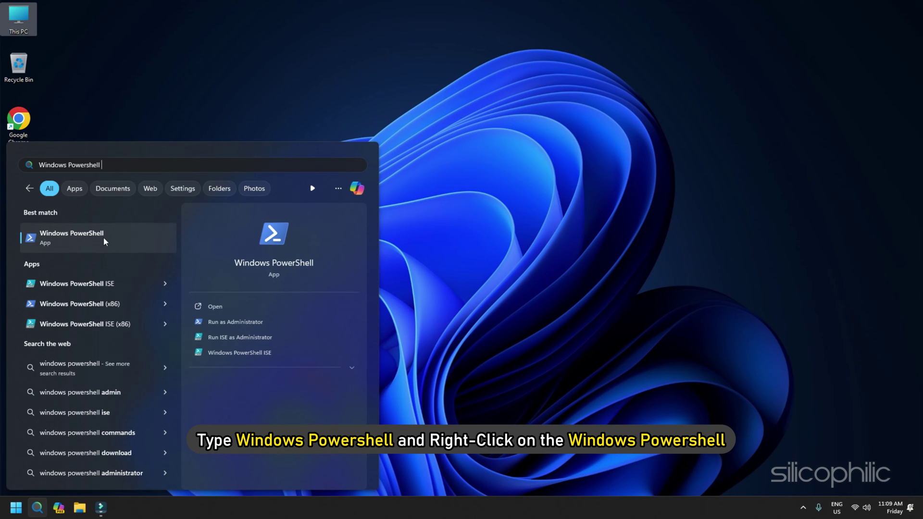
pyautogui.rightClick(104, 239)
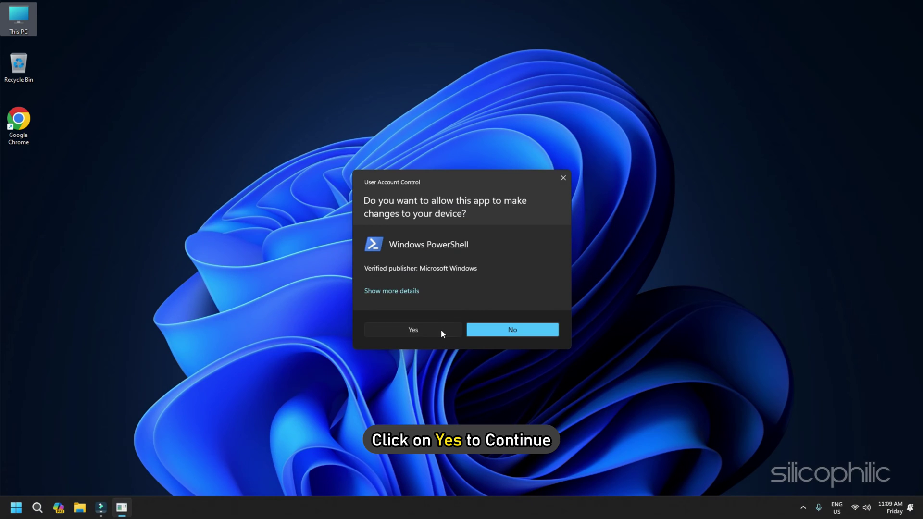
pyautogui.click(441, 330)
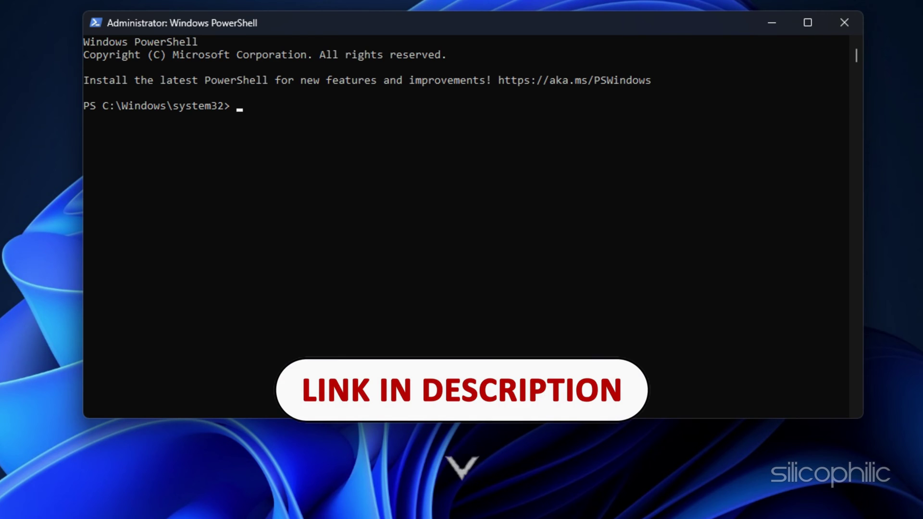
pyautogui.rightClick(409, 150)
pyautogui.press('Return')
pyautogui.press('Return')
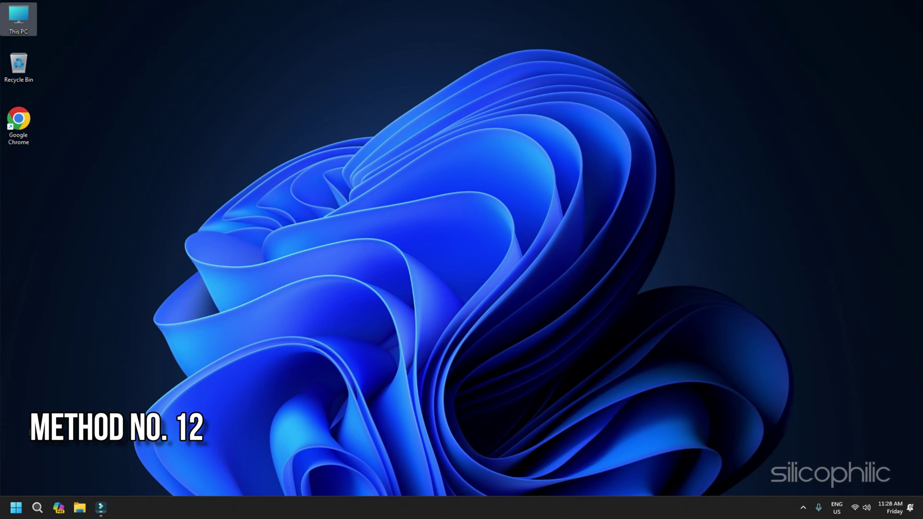
# Step: Open Services and set the IP Helper service's startup type to Automatic
pyautogui.click(38, 505)
pyautogui.write('Services')
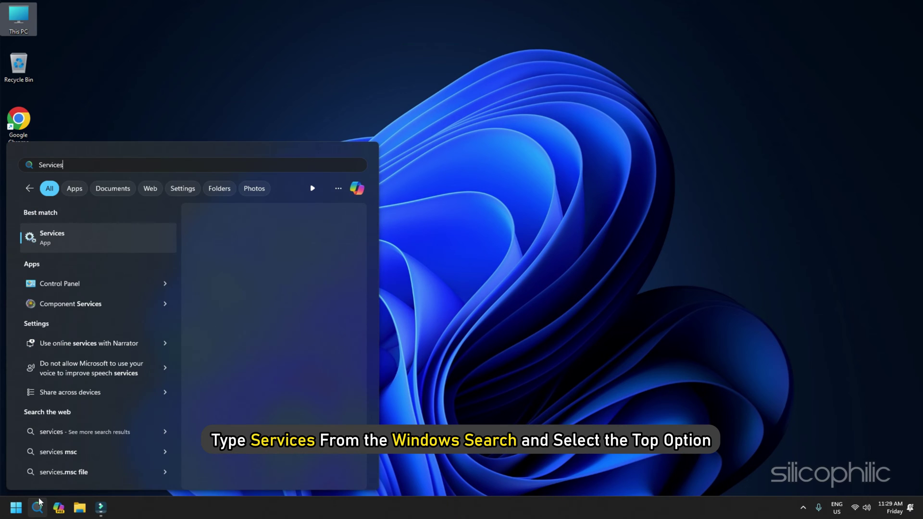
pyautogui.click(85, 236)
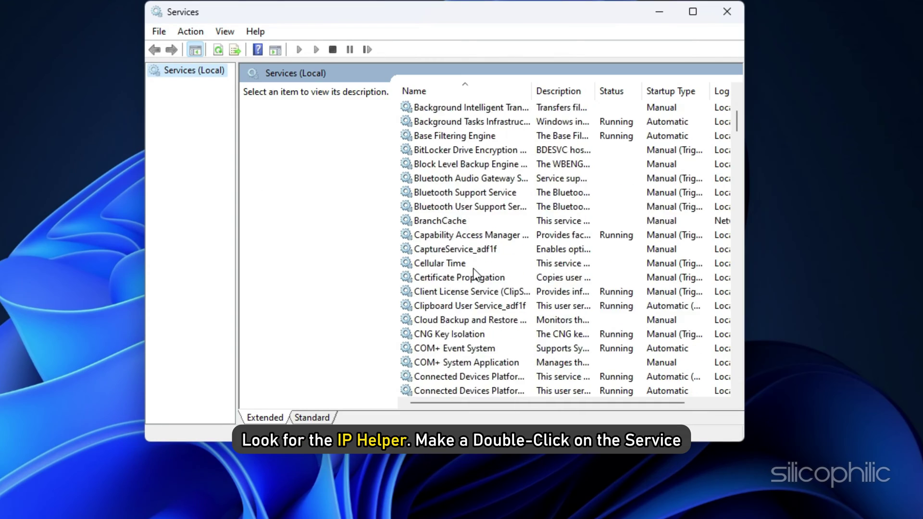
pyautogui.scroll(-20, 452, 312)
pyautogui.click(431, 351)
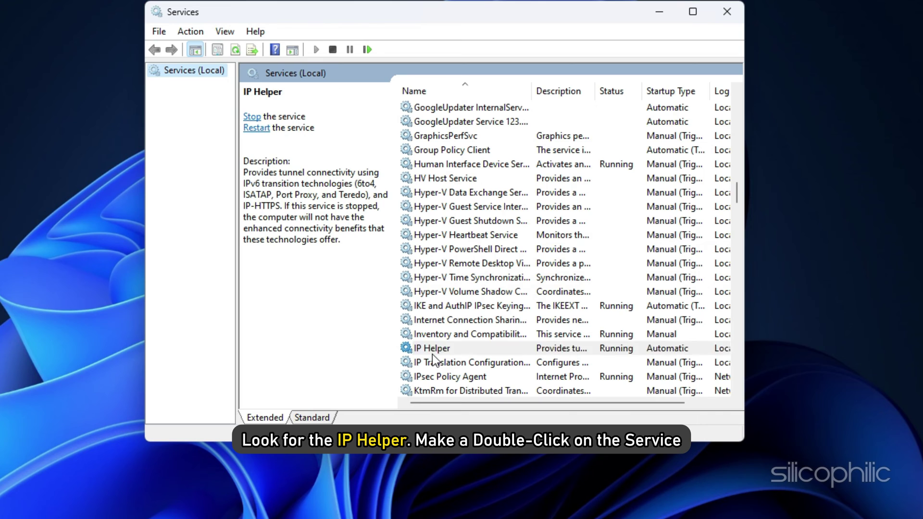
pyautogui.doubleClick(434, 353)
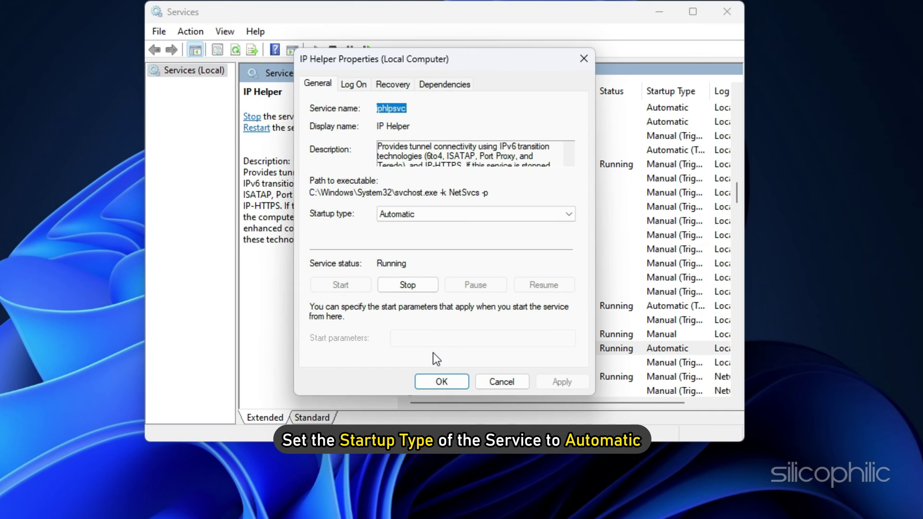
pyautogui.click(569, 214)
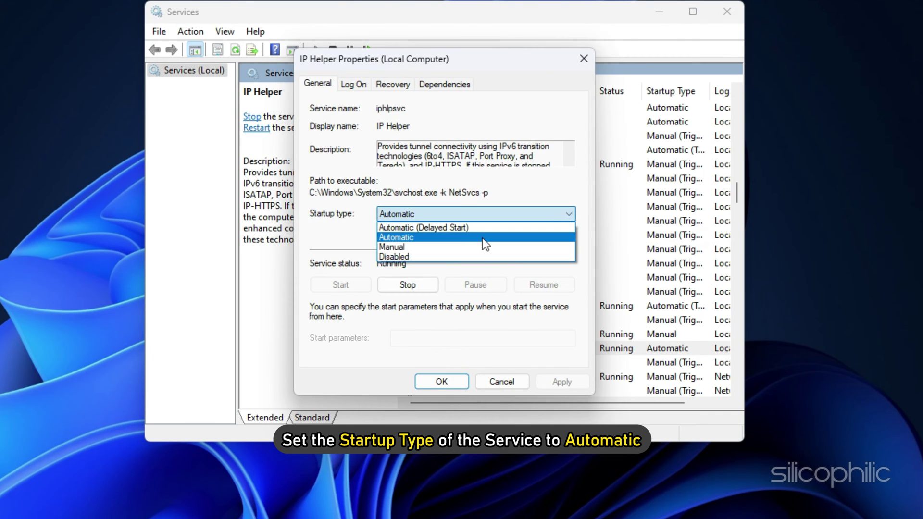
pyautogui.click(483, 238)
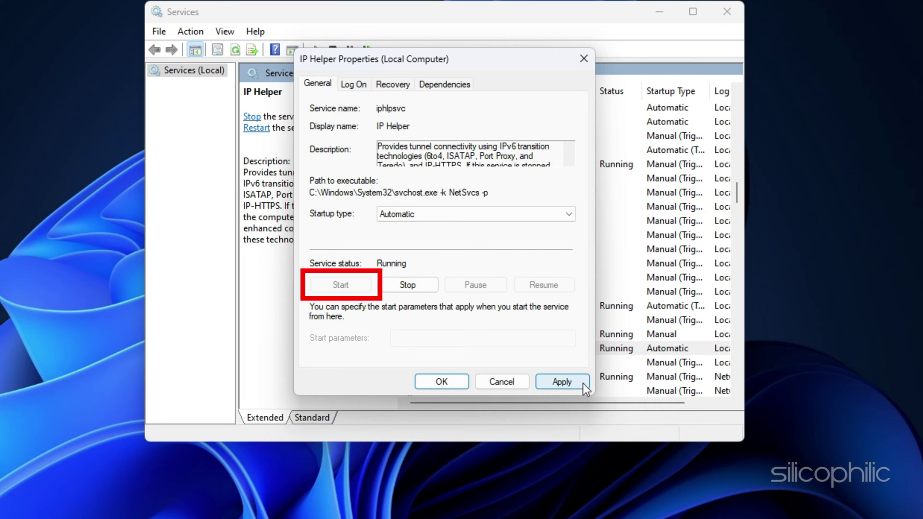
pyautogui.click(561, 382)
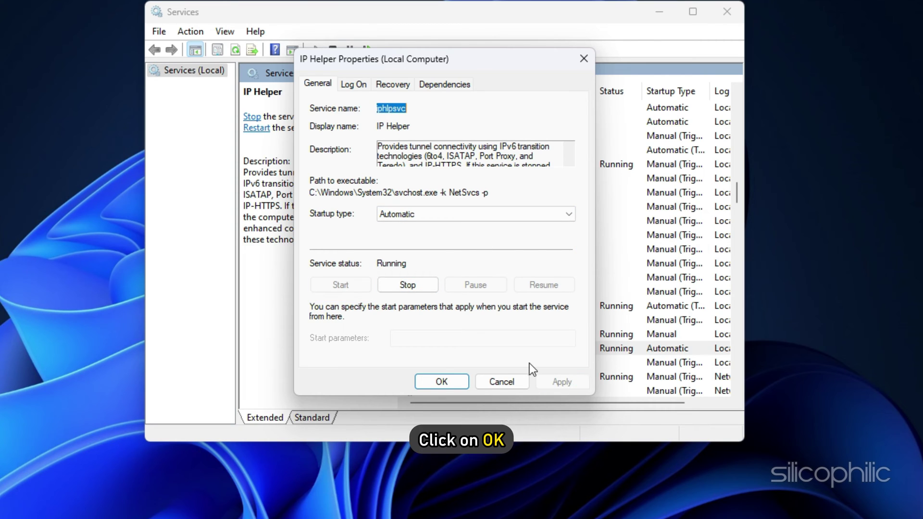
pyautogui.click(451, 383)
# Step: Set the Xbox Live Auth Manager service's startup type to Automatic and apply it
pyautogui.scroll(-20, 476, 336)
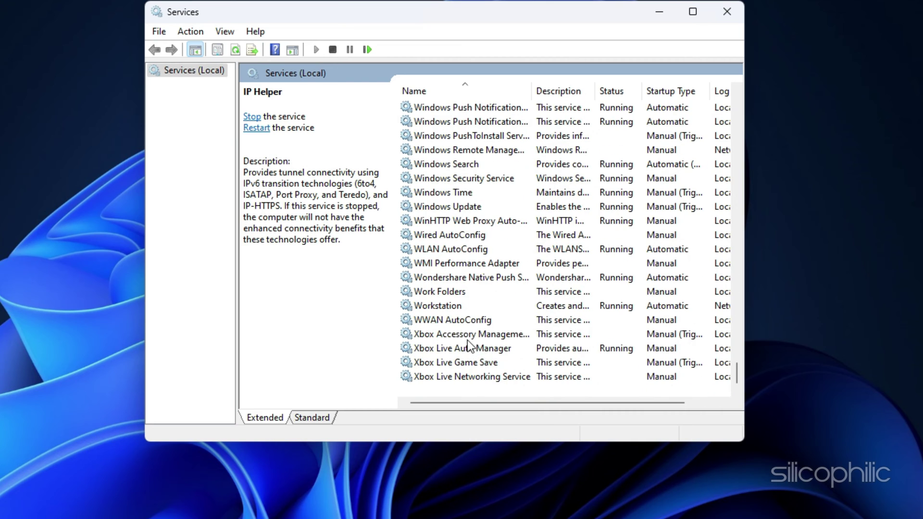
pyautogui.click(483, 350)
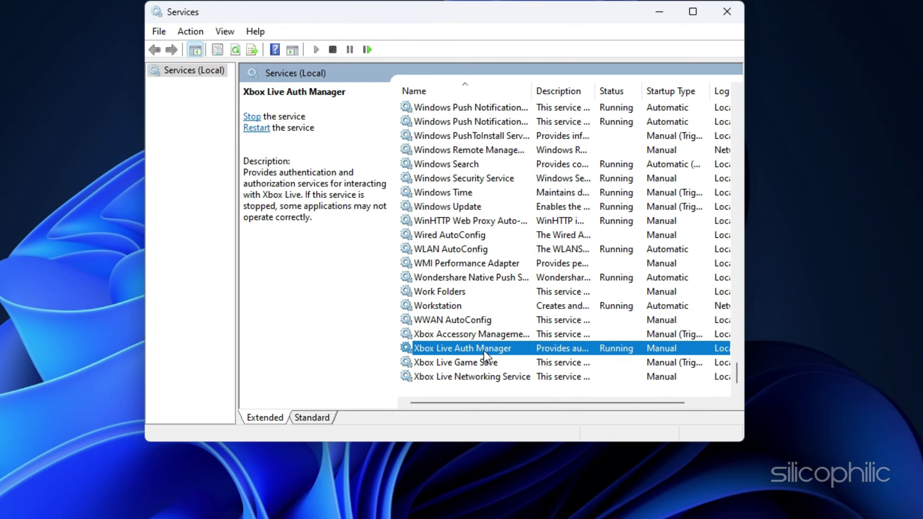
pyautogui.click(486, 364)
pyautogui.click(484, 378)
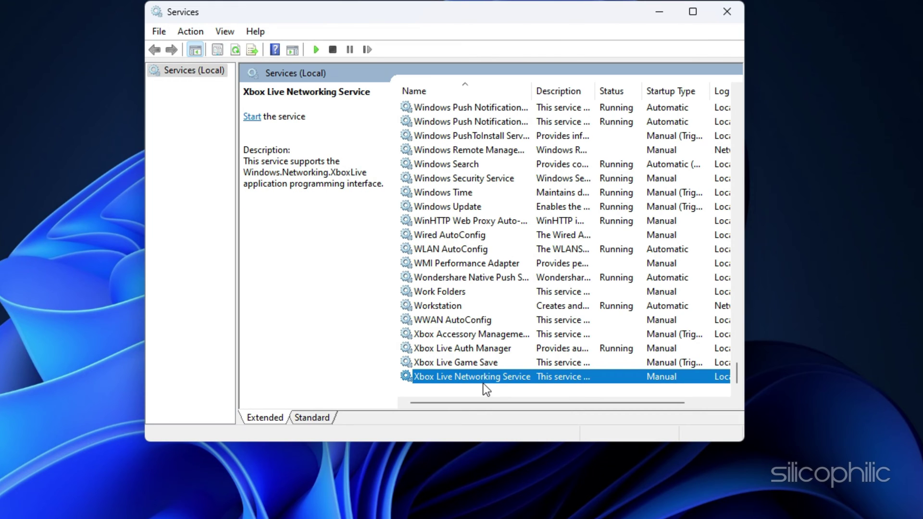
pyautogui.doubleClick(469, 348)
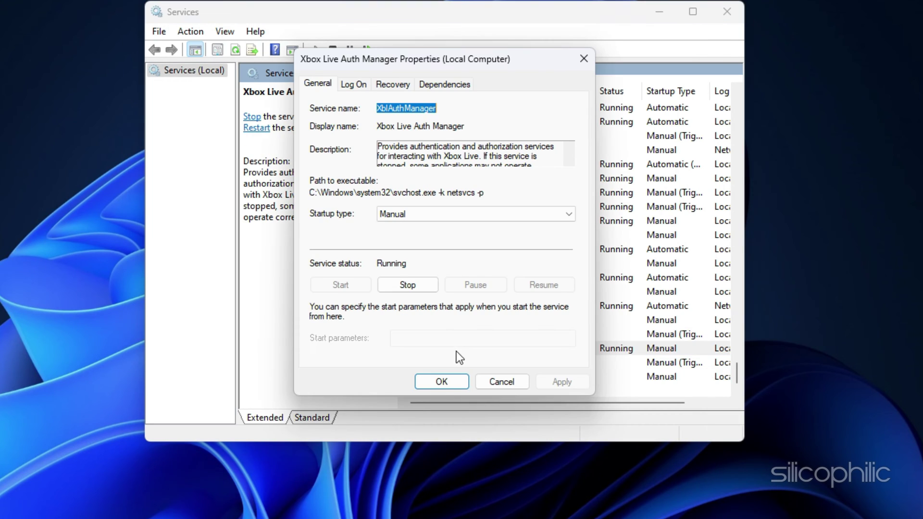
pyautogui.click(479, 218)
pyautogui.click(466, 240)
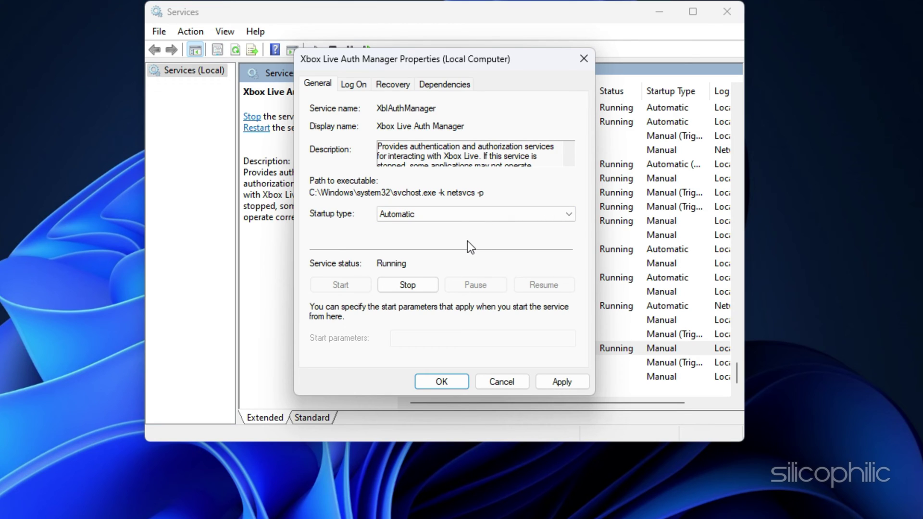
pyautogui.click(549, 383)
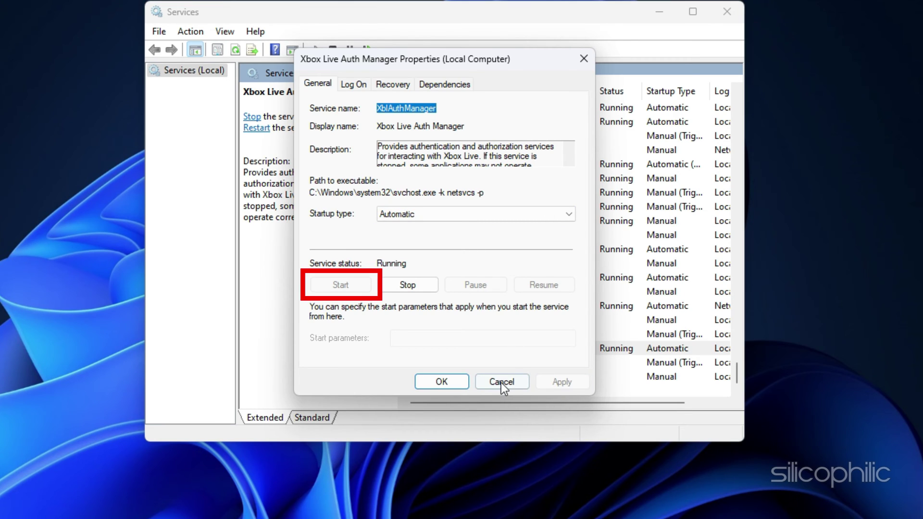
pyautogui.click(450, 380)
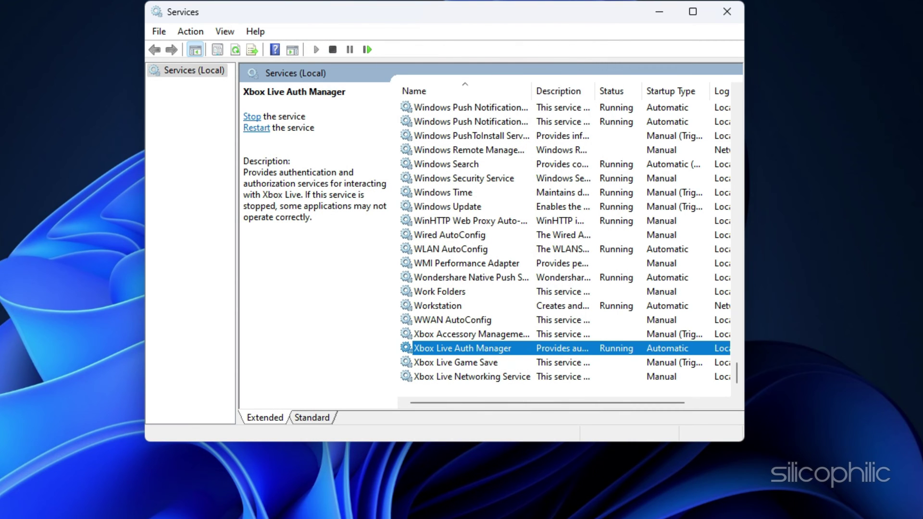
pyautogui.scroll(12, 465, 181)
# Step: Set the Windows Update service's startup type to Automatic and apply it
pyautogui.scroll(-7, 494, 244)
pyautogui.click(465, 334)
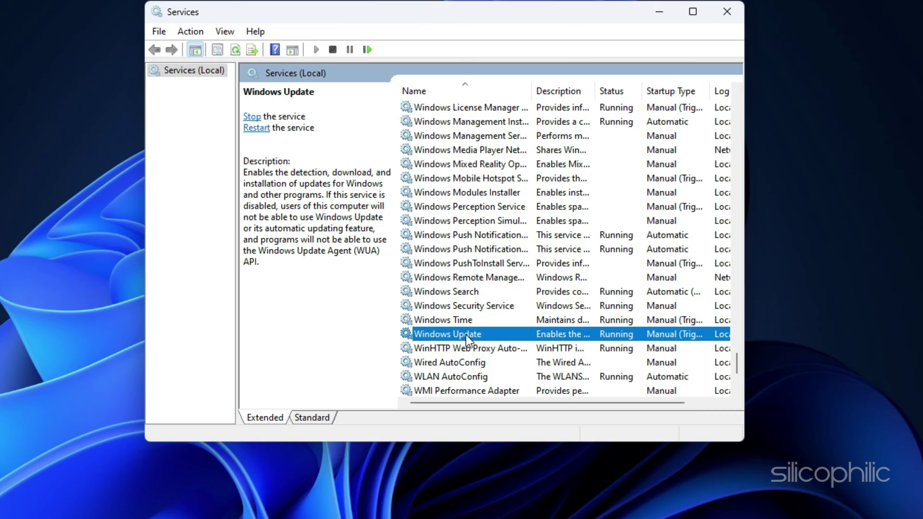
pyautogui.doubleClick(465, 335)
pyautogui.click(490, 212)
pyautogui.click(474, 231)
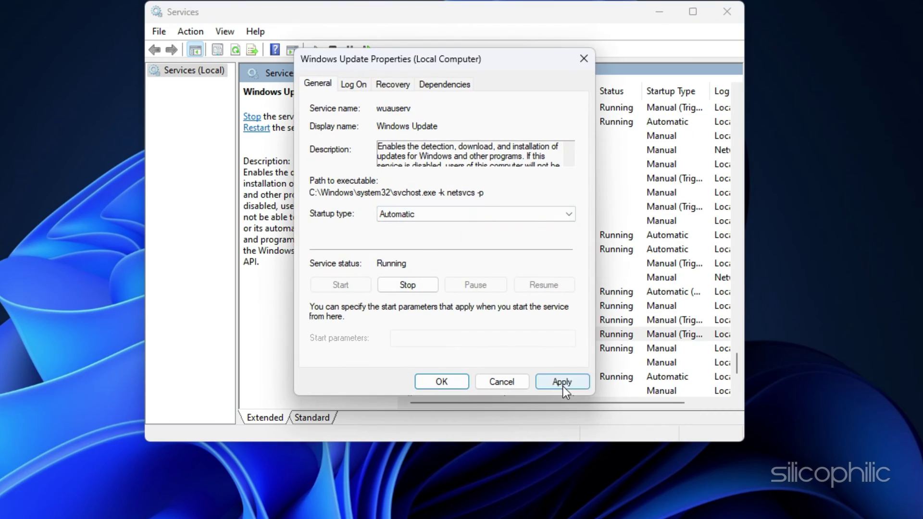
pyautogui.click(563, 387)
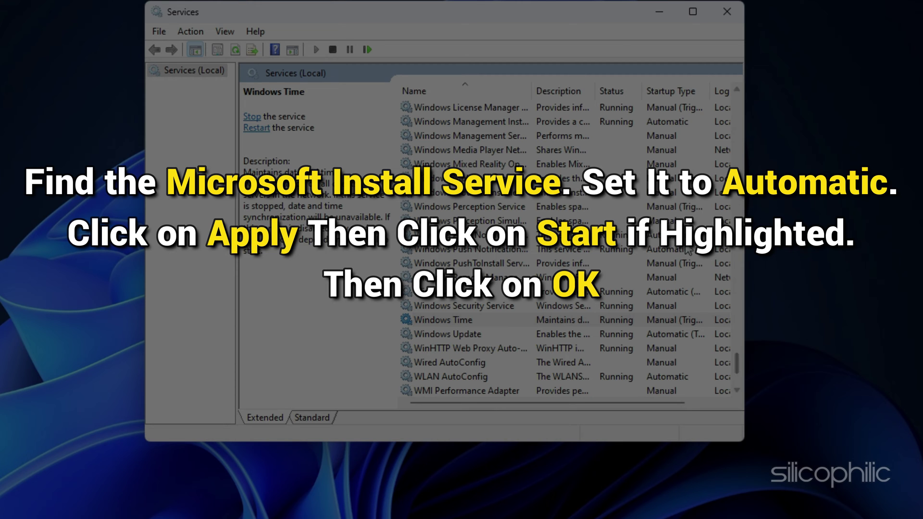
# Step: Scroll back up the services list, then open the build menu in Palworld
pyautogui.scroll(12, 493, 328)
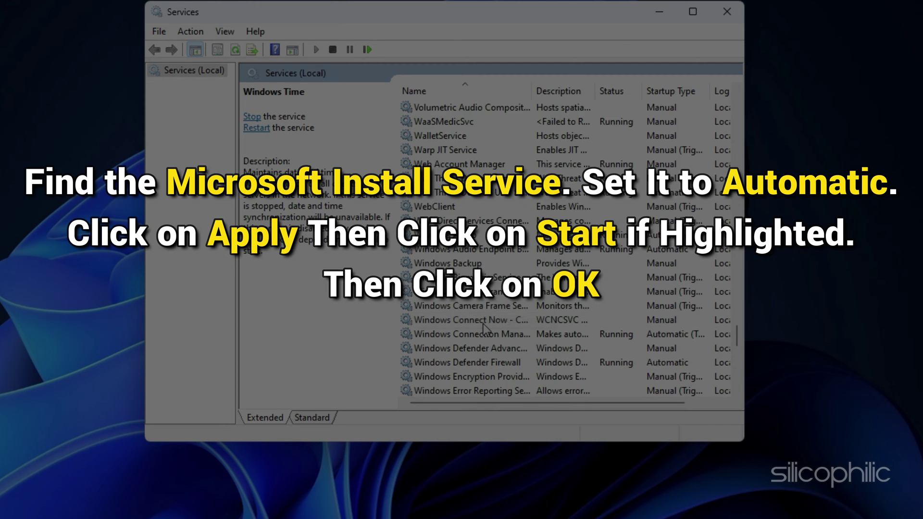
pyautogui.scroll(20, 483, 332)
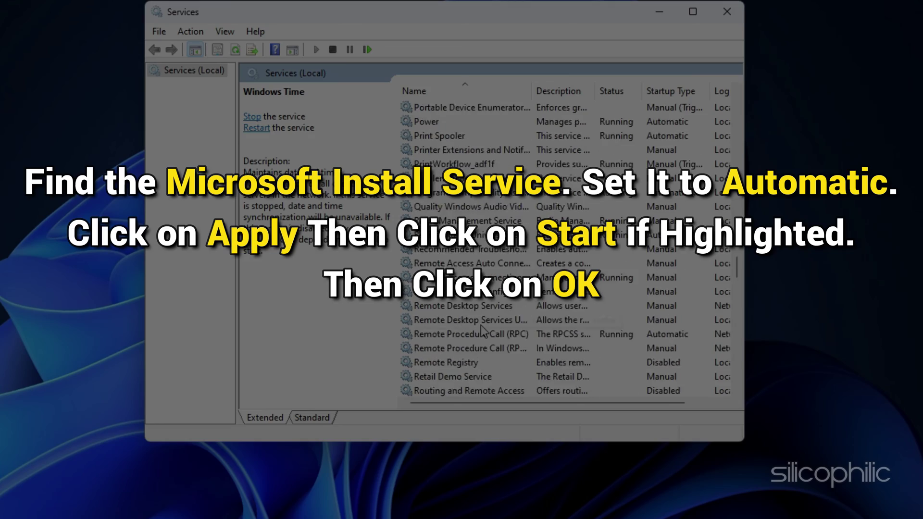
pyautogui.scroll(3, 482, 332)
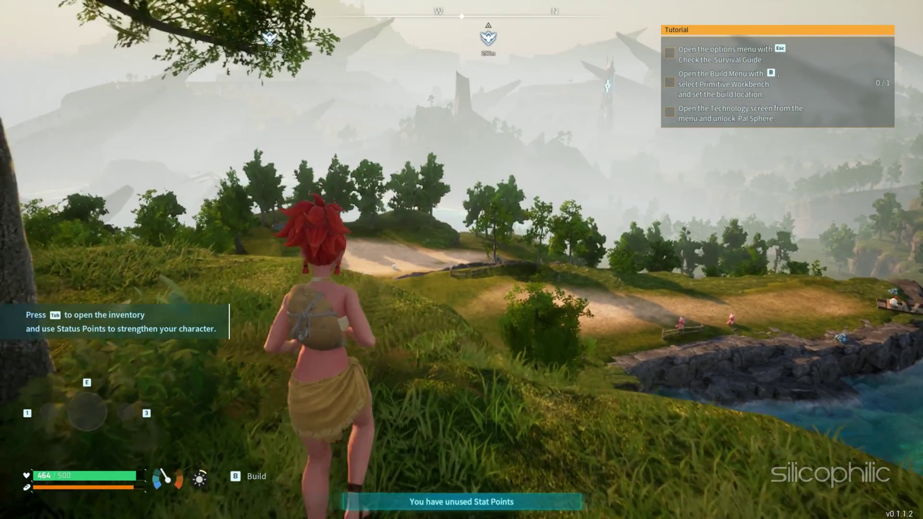
pyautogui.press('b')
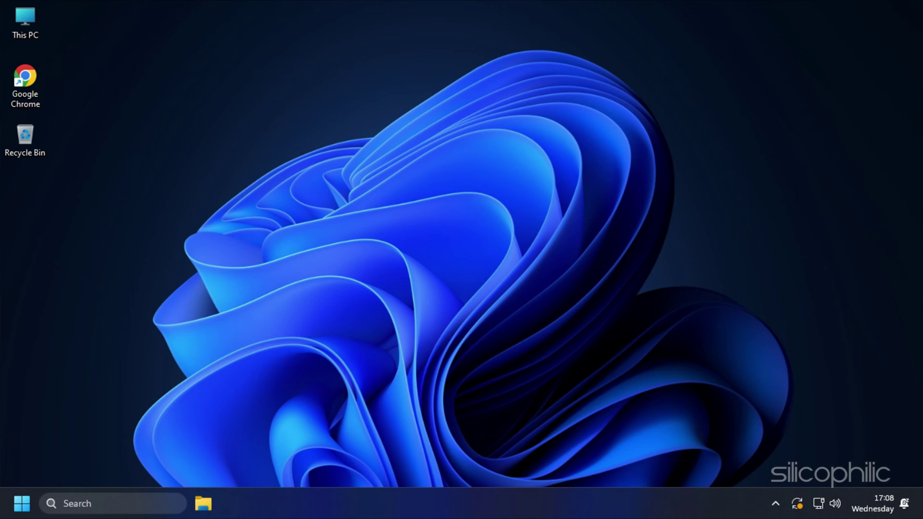
# Step: Search 'check for updates' and open the Windows Update settings page
pyautogui.press('super+s')
pyautogui.write('c')
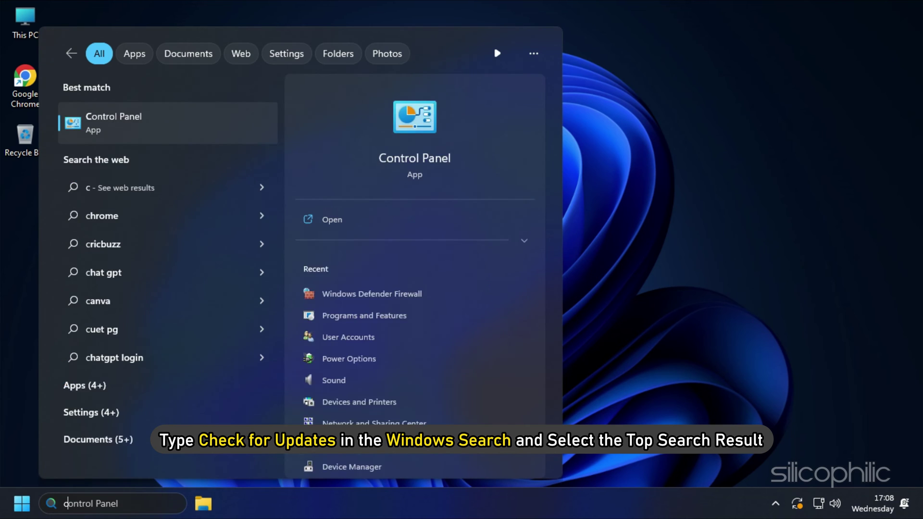
pyautogui.write('heck for updates')
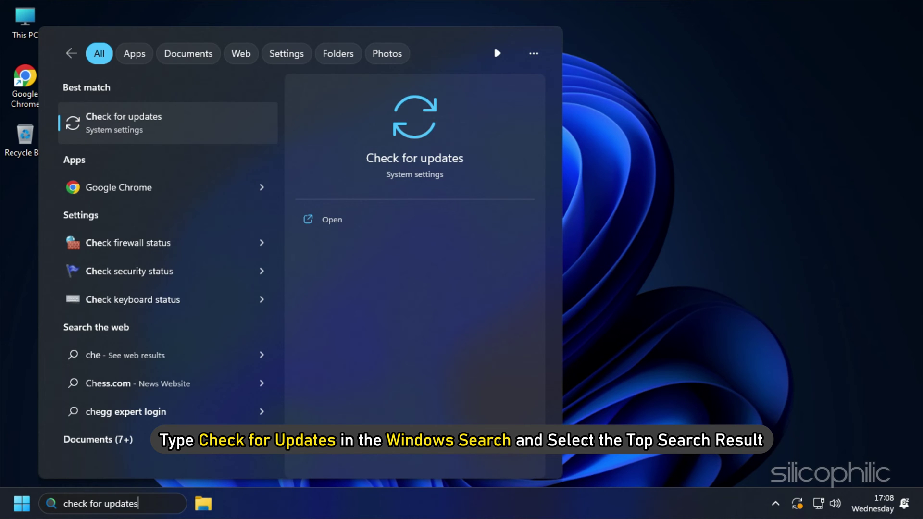
pyautogui.click(123, 135)
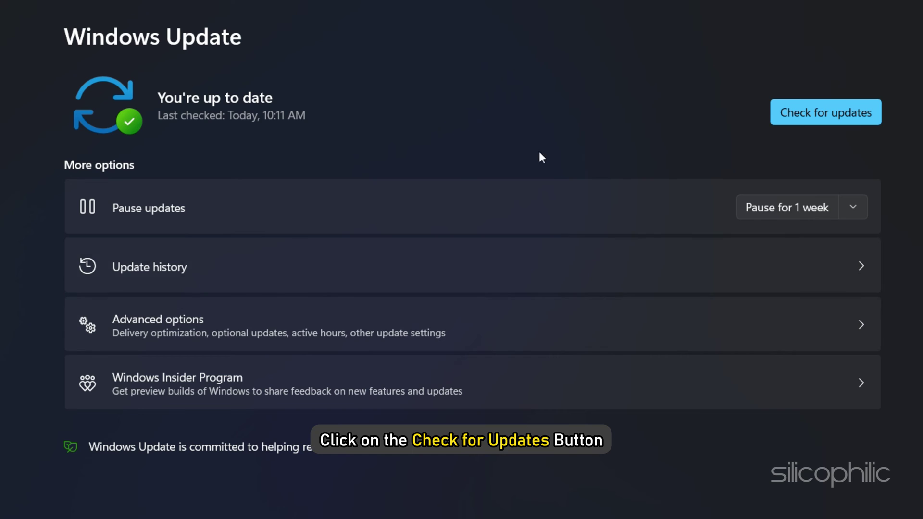